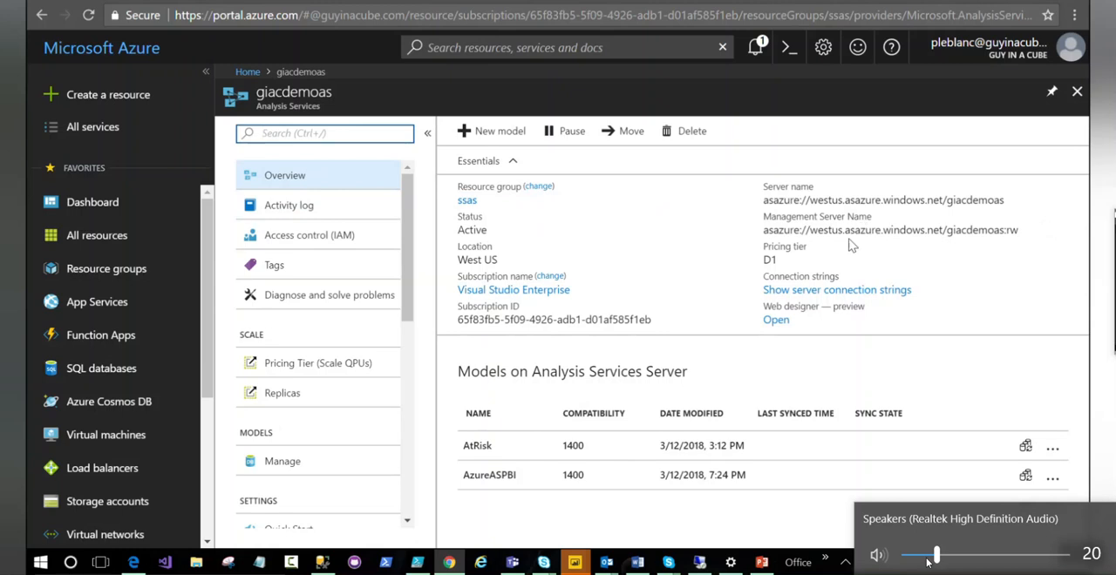
- Copy the server name of giacdemoas, switch to the untitled Power BI Desktop report and dismiss its start screen
{"action": "left_click", "coordinate": [1049, 200]}
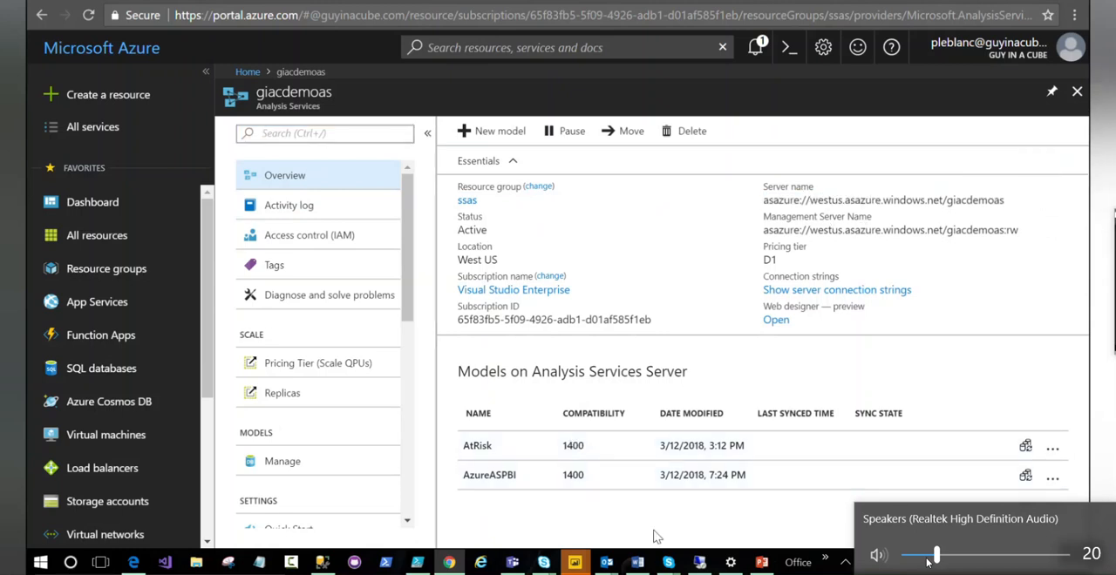
{"action": "mouse_move", "coordinate": [587, 564]}
{"action": "left_click", "coordinate": [932, 490]}
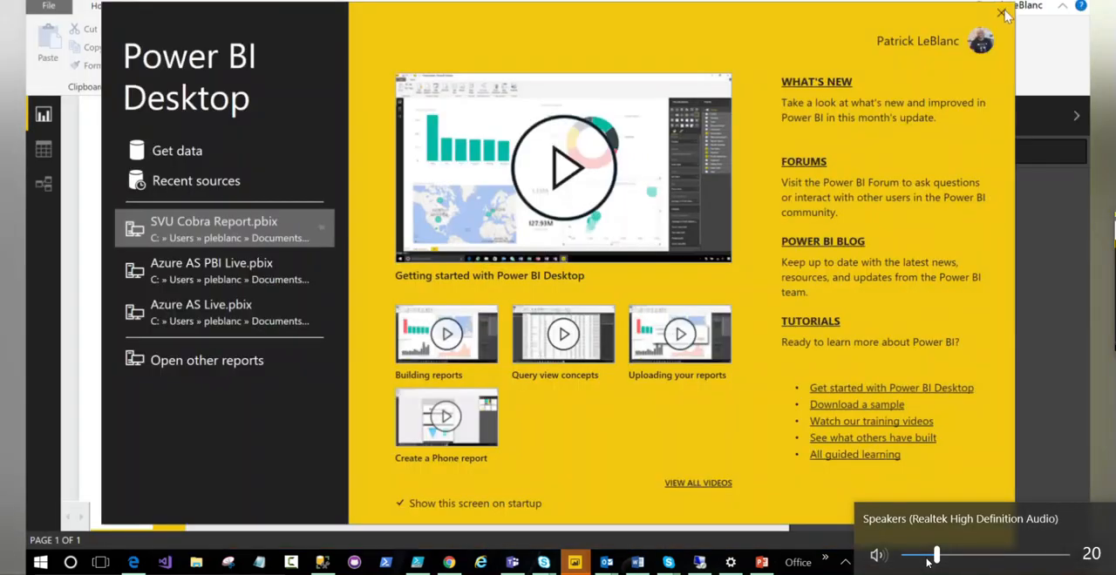
{"action": "left_click", "coordinate": [1002, 12]}
- Start getting data from an Azure Analysis Services database, chosen among the Azure data sources
{"action": "left_click", "coordinate": [170, 65]}
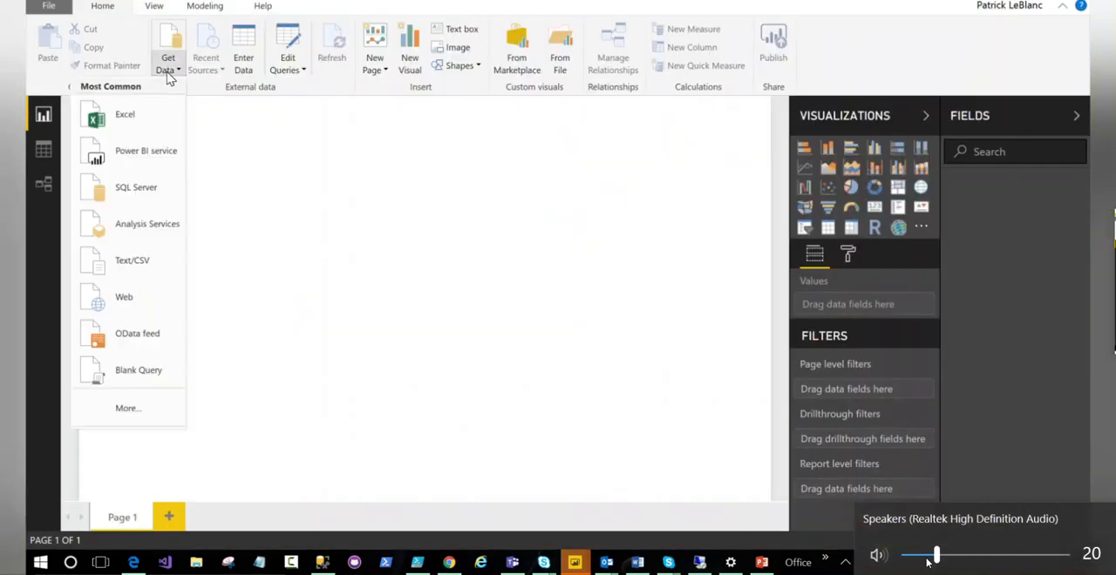
{"action": "left_click", "coordinate": [136, 414]}
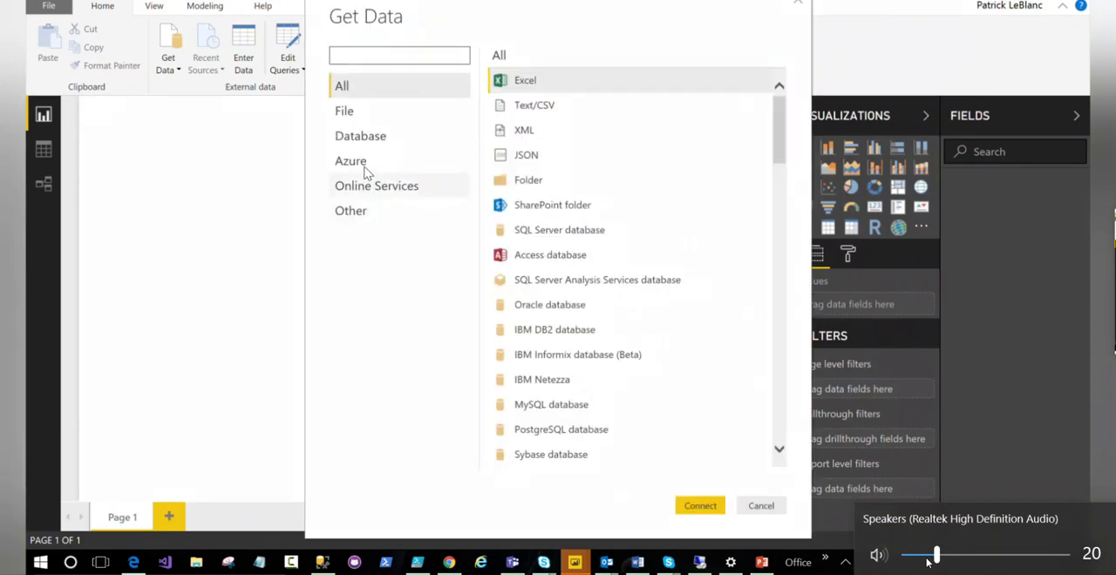
{"action": "left_click", "coordinate": [368, 165]}
{"action": "left_click", "coordinate": [586, 131]}
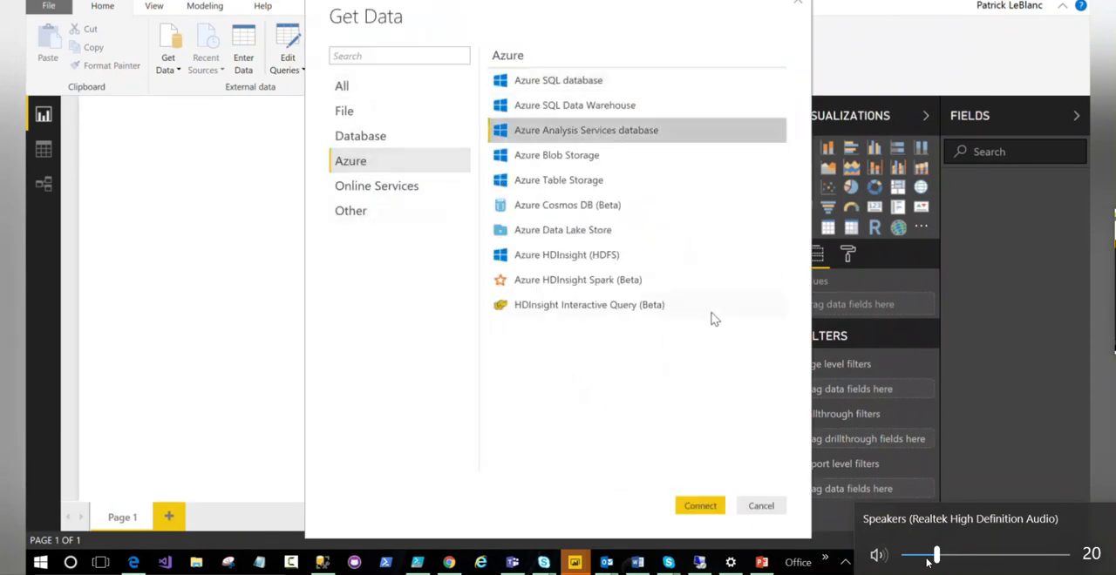
{"action": "left_click", "coordinate": [699, 506]}
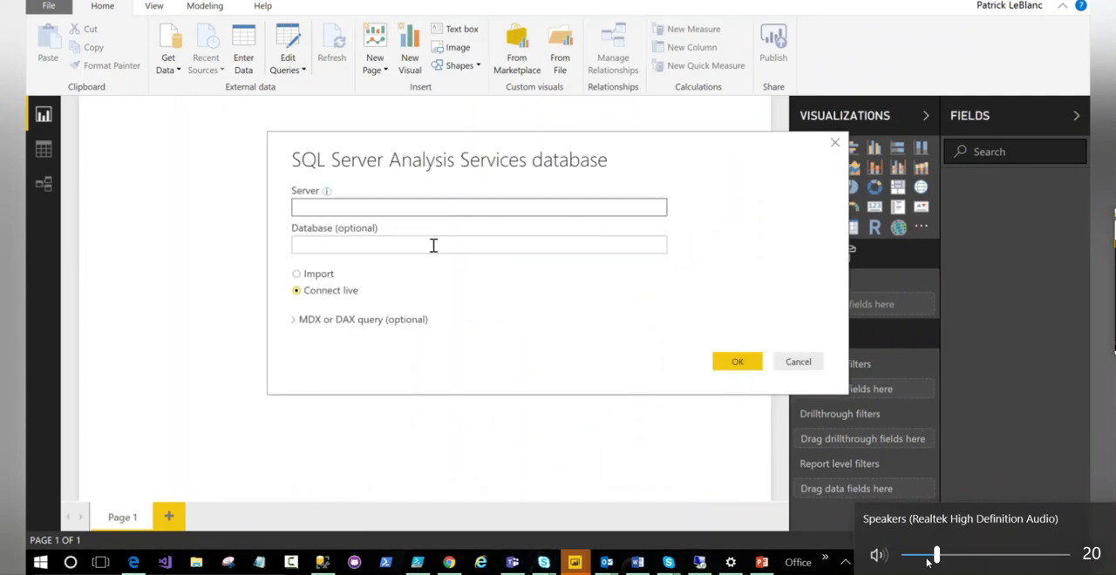
- Enter the server asazure://westus.asazure.windows.net/giacdemoas with Connect live selected and confirm the connection
{"action": "key", "text": "ctrl+v"}
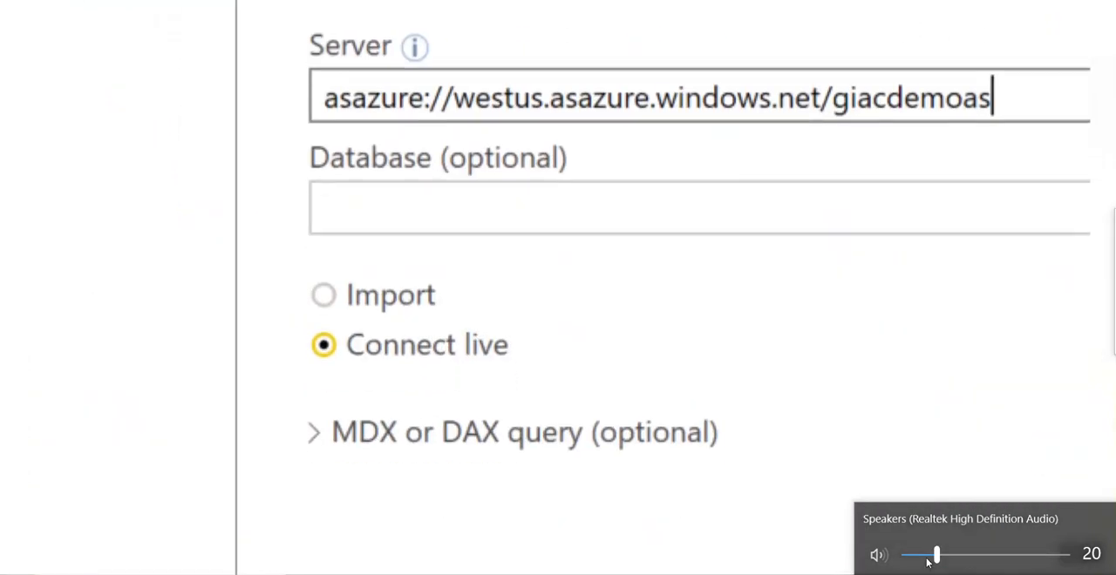
{"action": "mouse_move", "coordinate": [326, 244]}
{"action": "left_mouse_down"}
{"action": "mouse_move", "coordinate": [450, 329]}
{"action": "mouse_move", "coordinate": [497, 327]}
{"action": "left_mouse_up"}
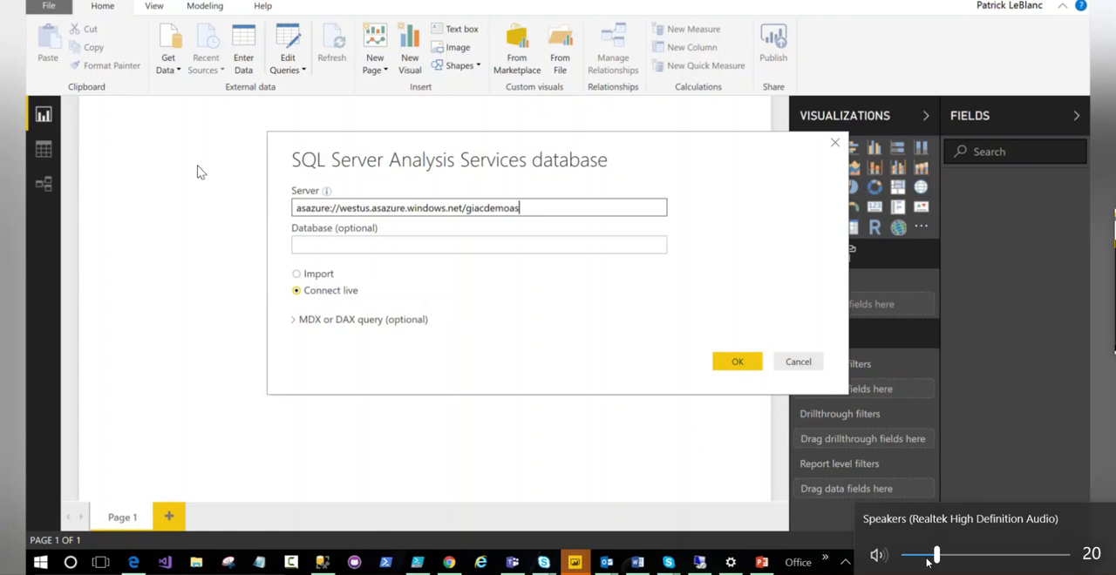
{"action": "left_click", "coordinate": [747, 369]}
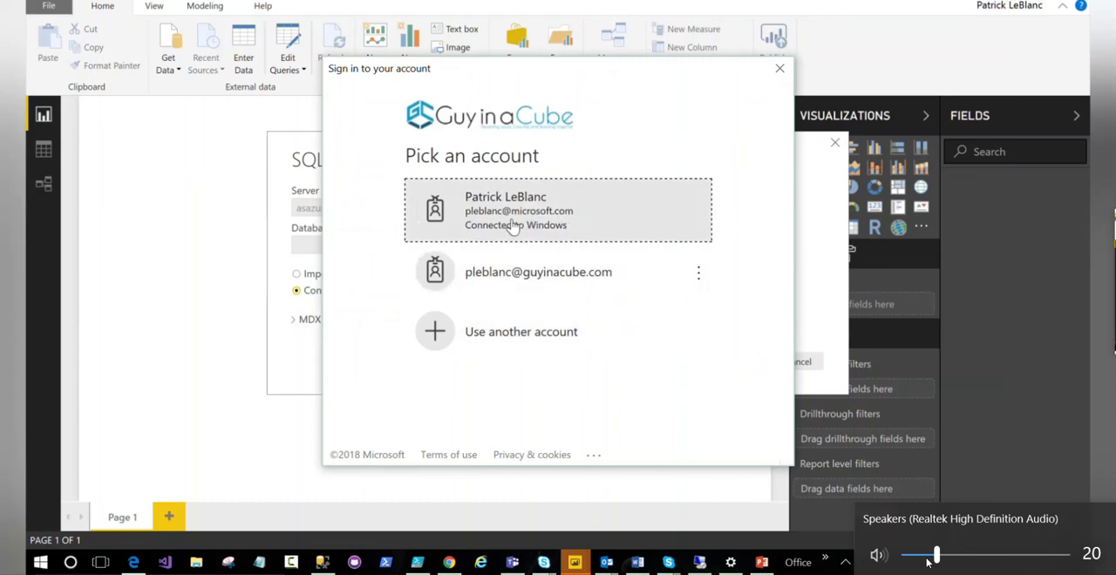
- Sign in with the guyinacube.com account by entering its password
{"action": "left_click", "coordinate": [538, 273]}
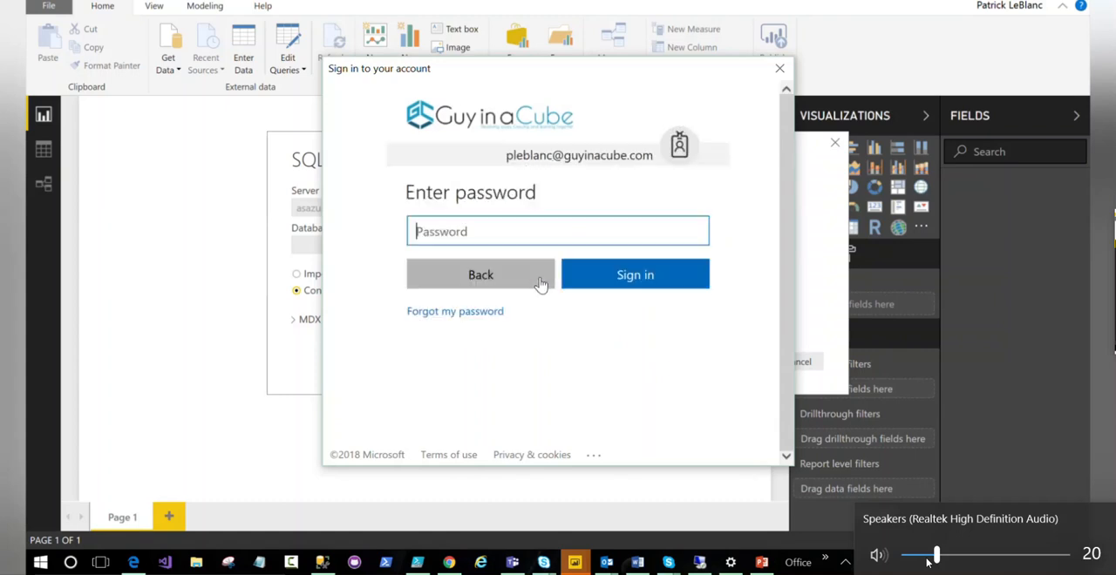
{"action": "type", "text": "•••••••••"}
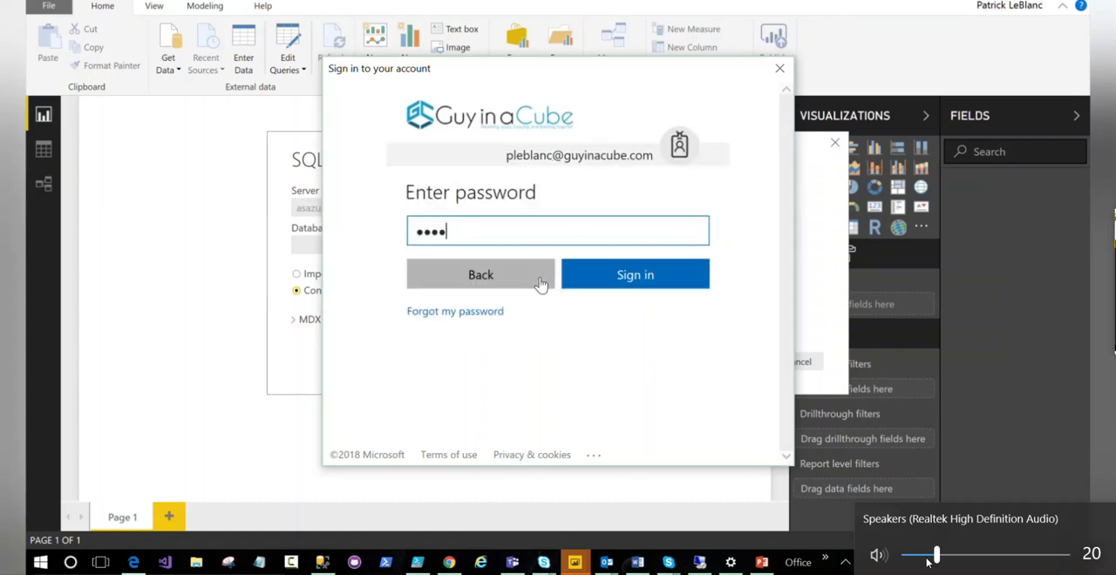
{"action": "key", "text": "Return"}
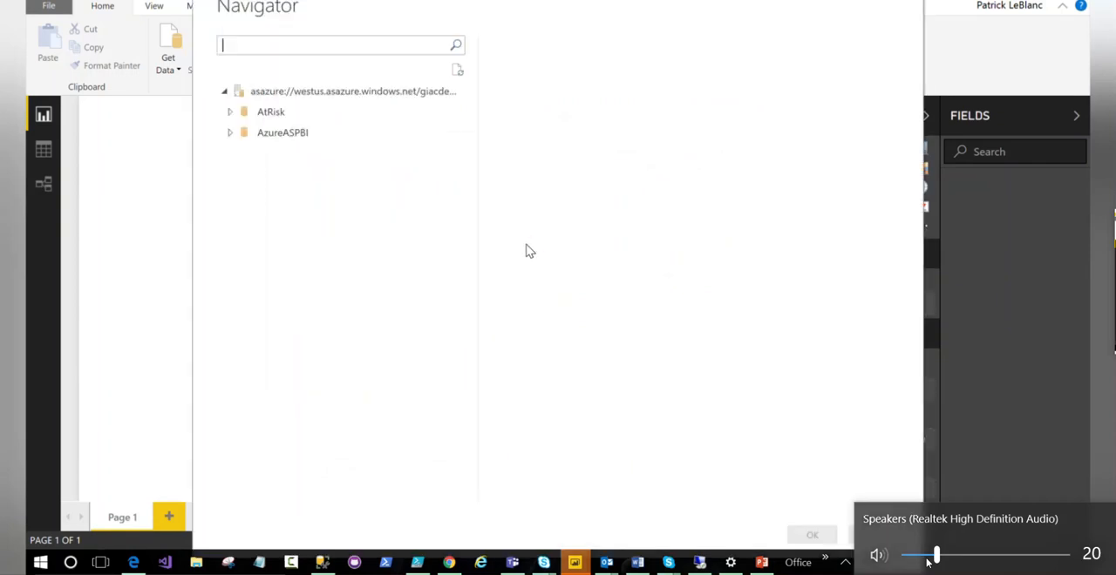
- Expand the AzureASPBI database, select its Model and connect to it
{"action": "left_click", "coordinate": [230, 134]}
{"action": "left_click", "coordinate": [230, 134]}
{"action": "left_click", "coordinate": [275, 154]}
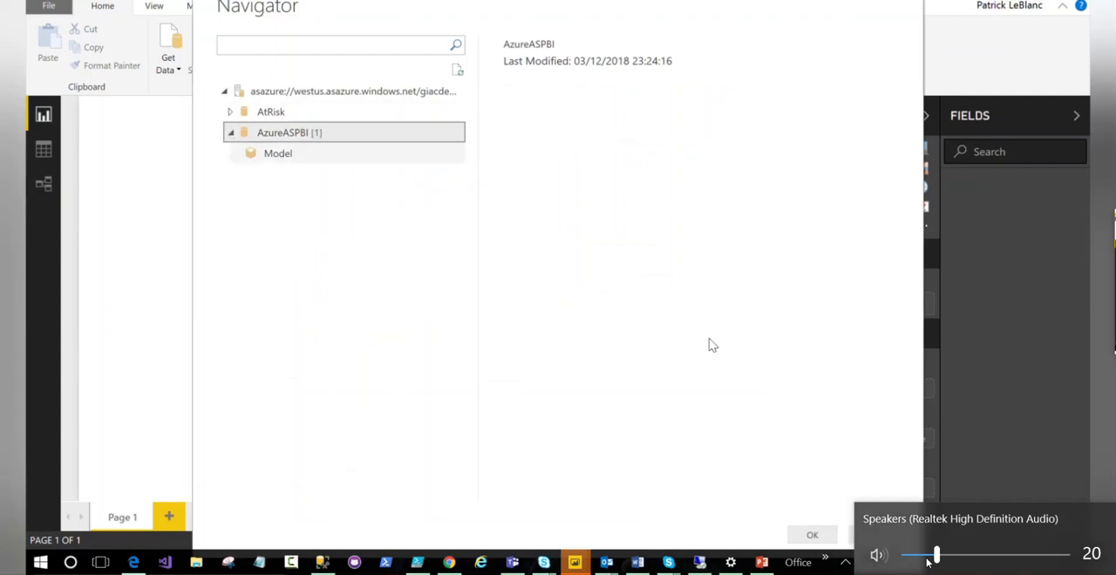
{"action": "left_click", "coordinate": [811, 534]}
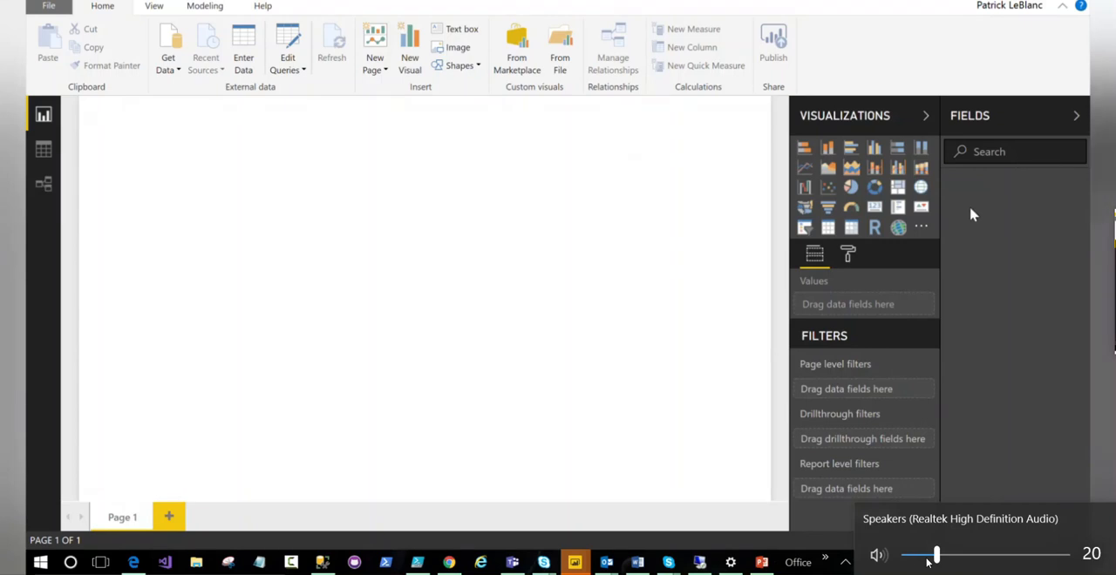
- Bring the untitled report window back to the front and examine its available views and modeling commands
{"action": "mouse_move", "coordinate": [575, 562]}
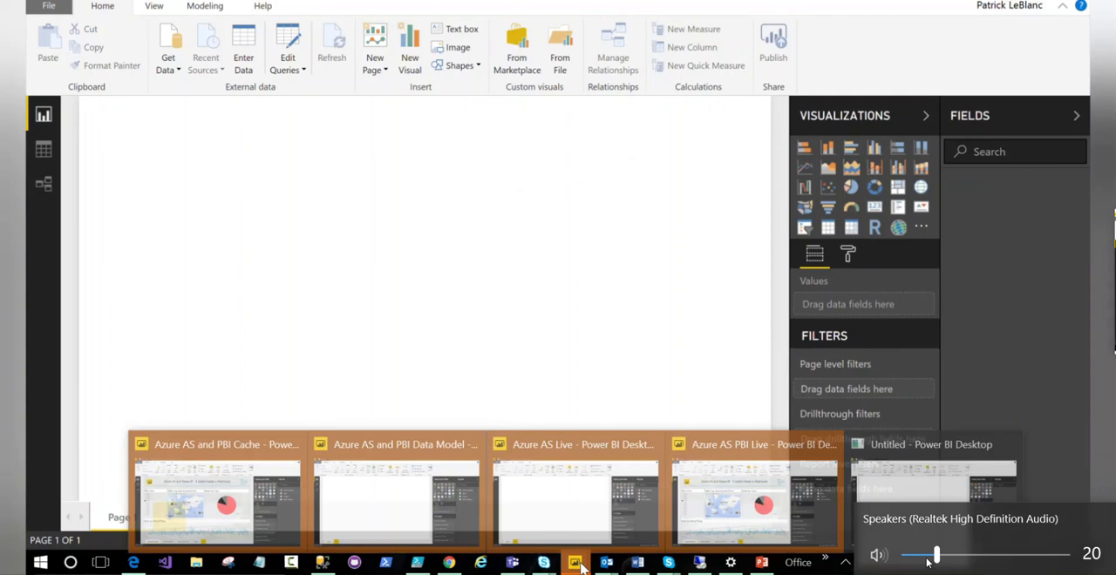
{"action": "left_click", "coordinate": [989, 488]}
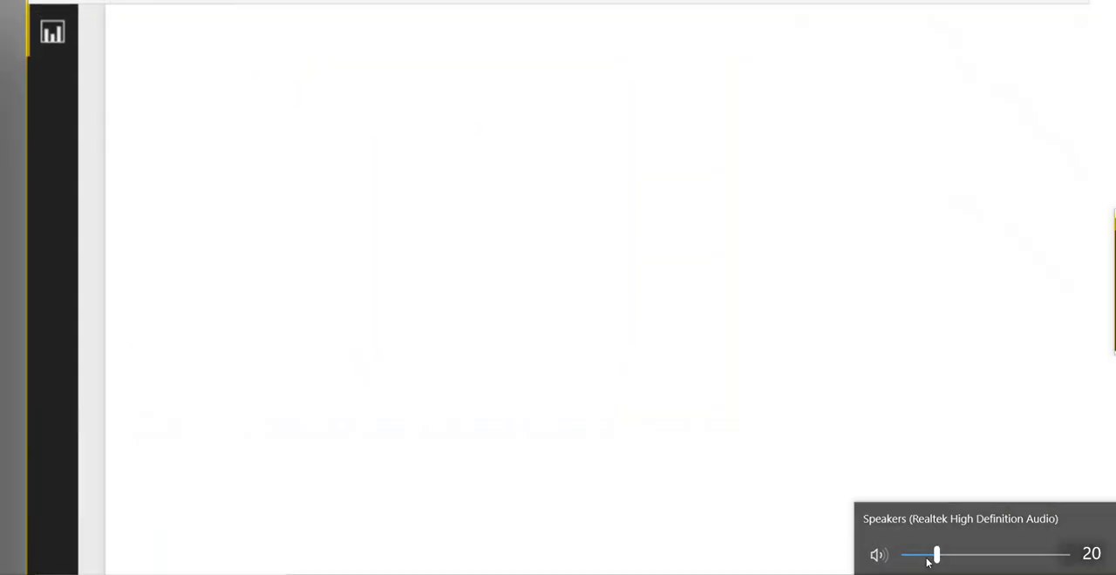
{"action": "mouse_move", "coordinate": [31, 66]}
{"action": "left_mouse_down"}
{"action": "mouse_move", "coordinate": [73, 61]}
{"action": "mouse_move", "coordinate": [79, 190]}
{"action": "mouse_move", "coordinate": [26, 166]}
{"action": "mouse_move", "coordinate": [35, 54]}
{"action": "left_mouse_up"}
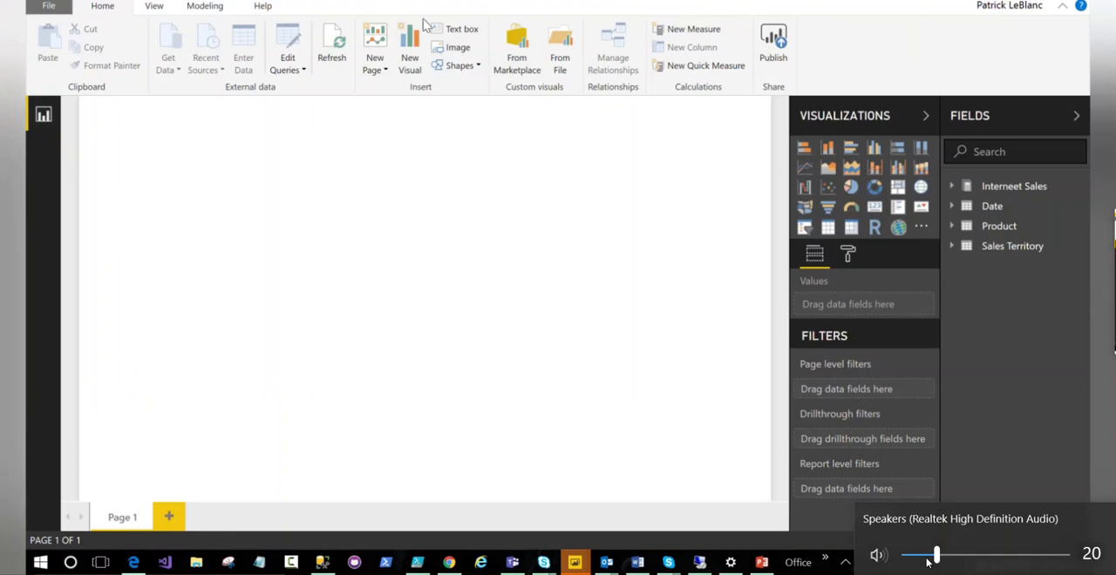
{"action": "left_click", "coordinate": [217, 8]}
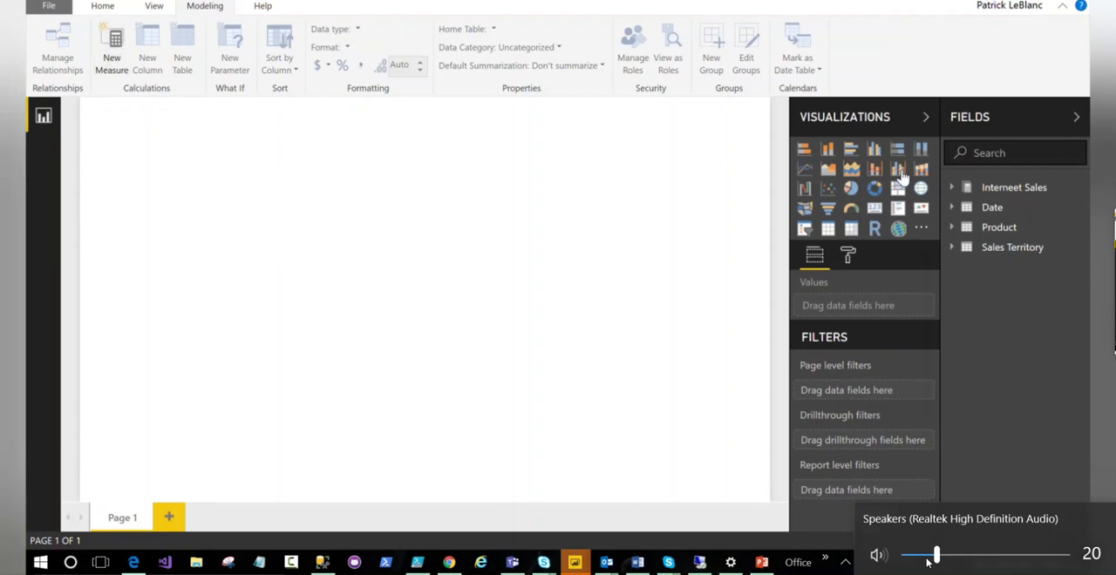
- Create a clustered column chart of Quantity by product Color, move it to the page's middle and enlarge it
{"action": "left_click", "coordinate": [953, 194]}
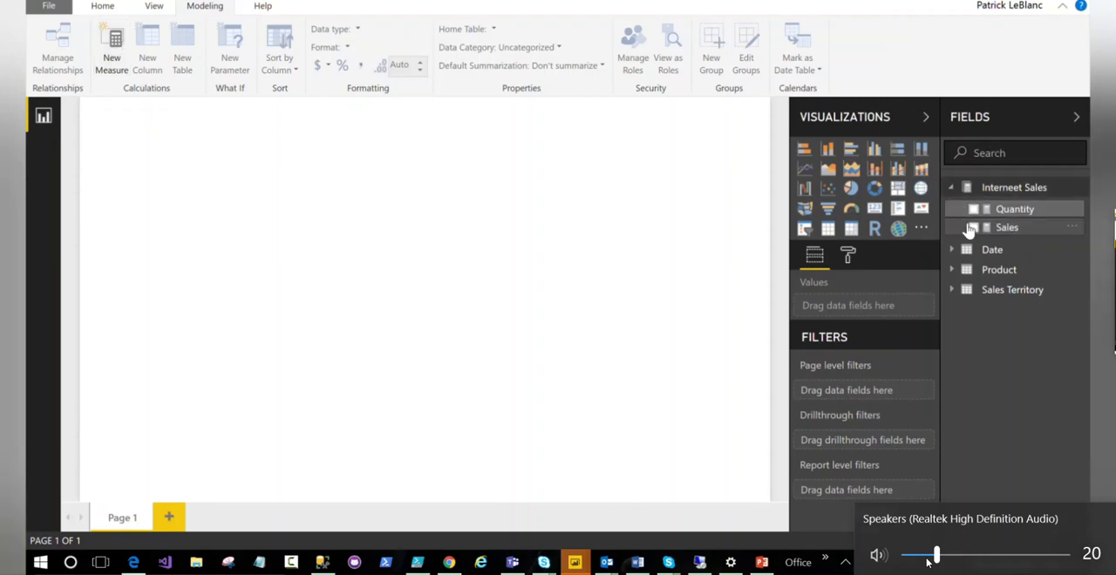
{"action": "left_click", "coordinate": [973, 209]}
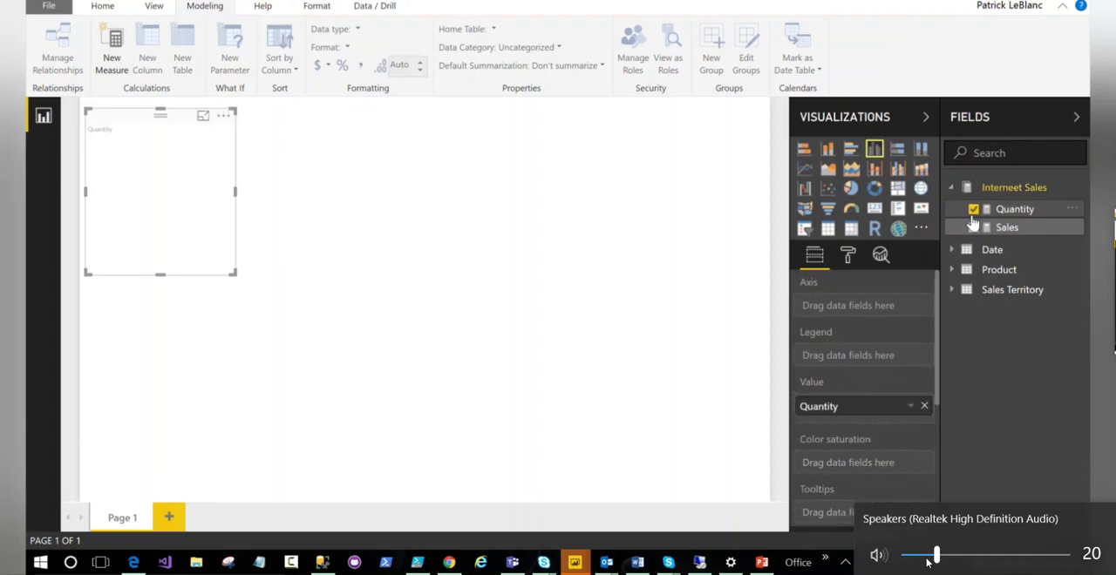
{"action": "left_click_drag", "start_coordinate": [123, 117], "coordinate": [381, 121]}
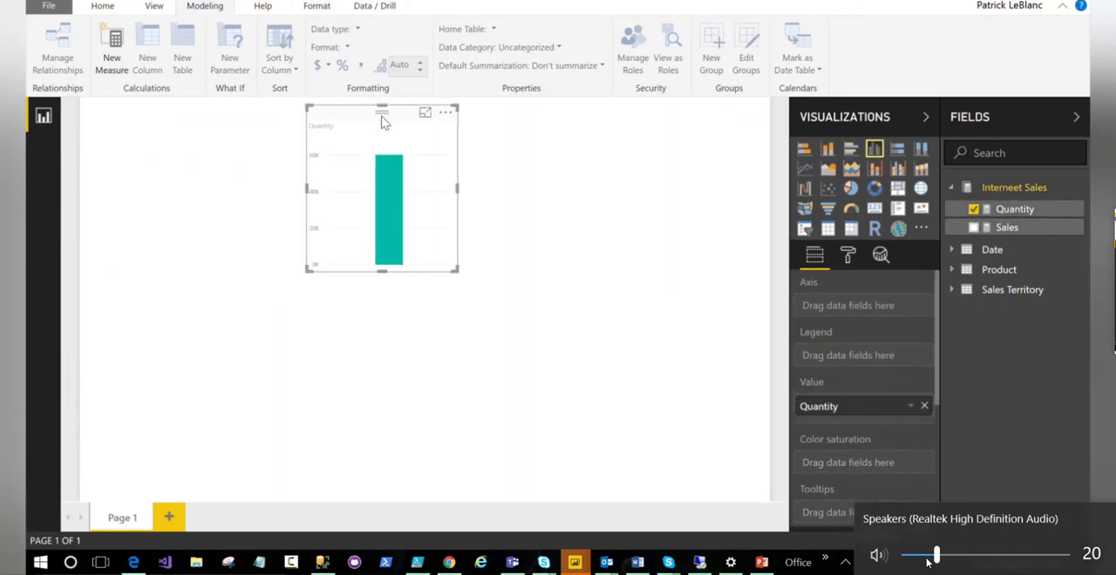
{"action": "left_click", "coordinate": [952, 270]}
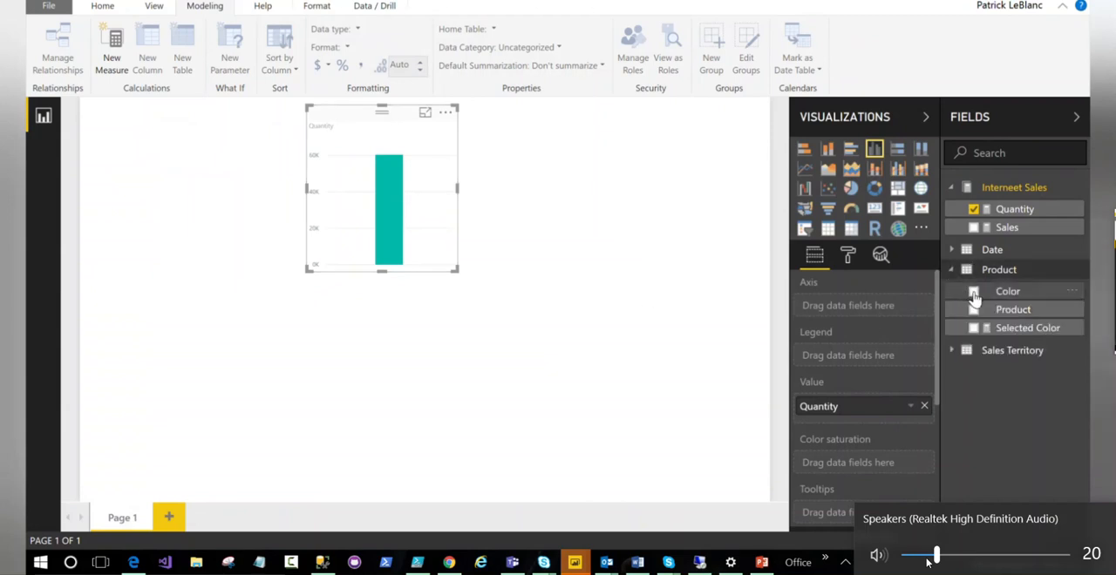
{"action": "left_click", "coordinate": [973, 291]}
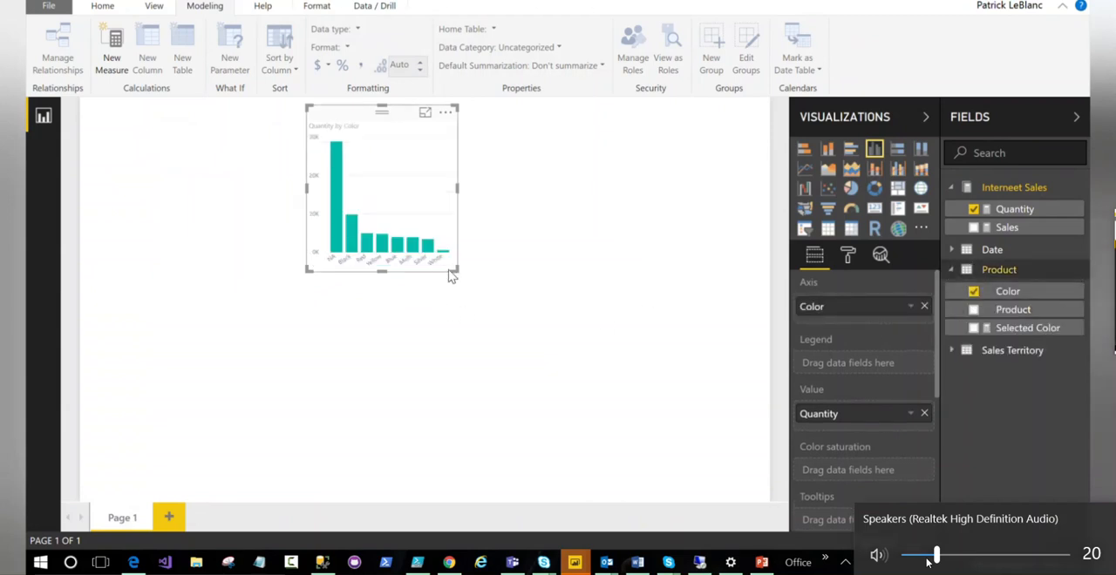
{"action": "left_click_drag", "start_coordinate": [453, 270], "coordinate": [697, 439]}
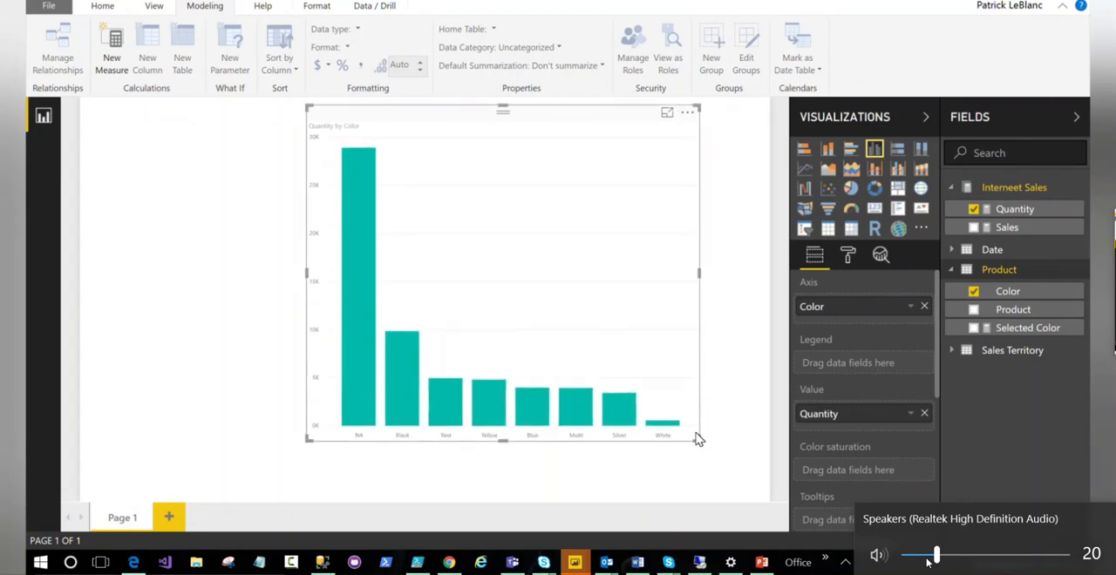
- Switch to PowerPoint, select slide 24 "External Access via B2B" and start the slide show from it
{"action": "left_click", "coordinate": [762, 562]}
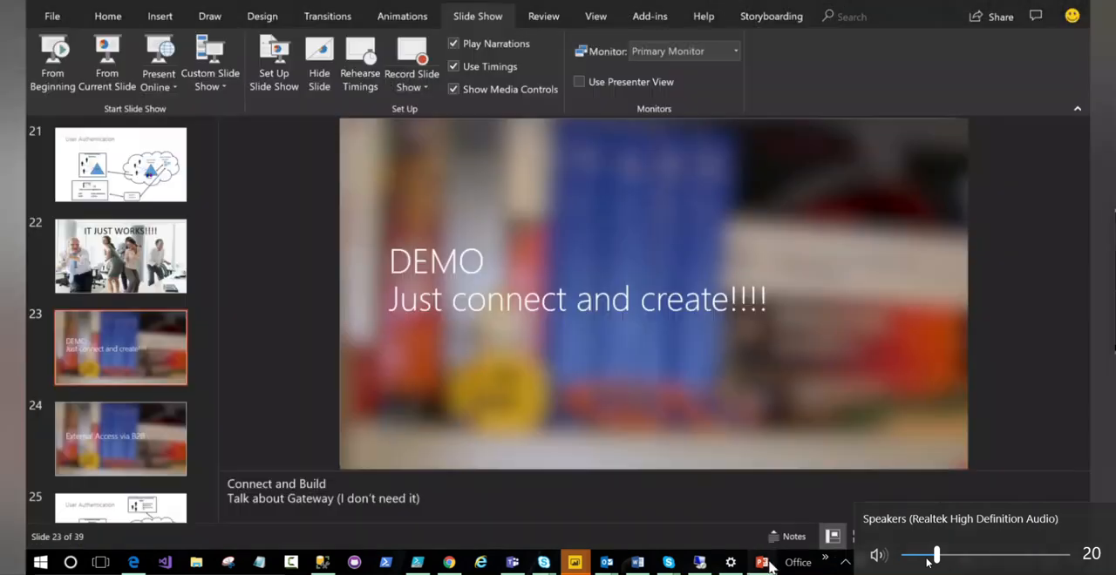
{"action": "left_click", "coordinate": [179, 453]}
{"action": "left_click", "coordinate": [913, 536]}
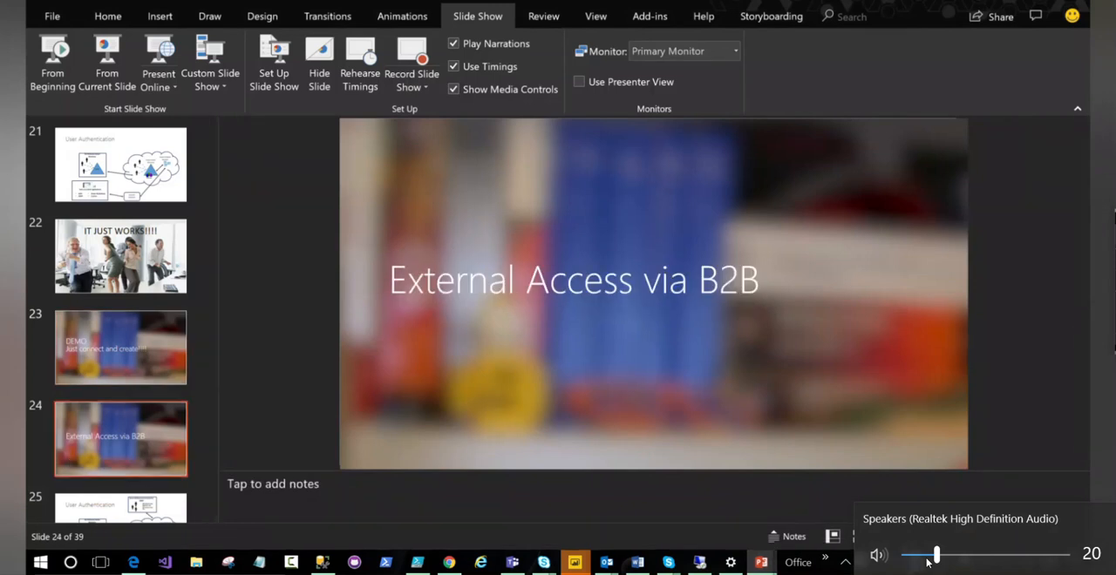
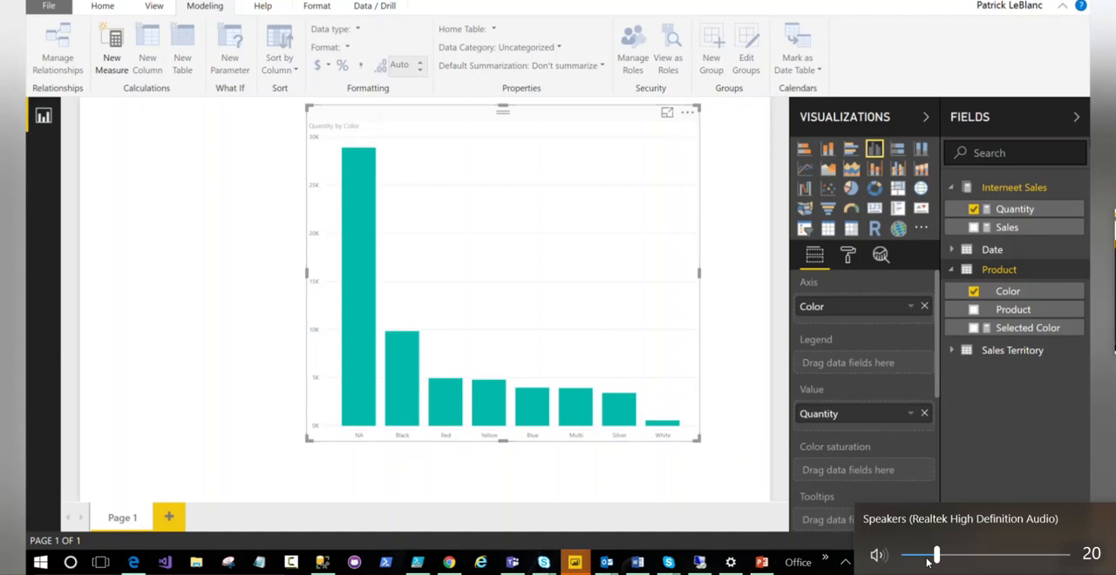
- Bring the Azure AS and PBI Data Model report window to the front in Power BI Desktop and examine its tables
{"action": "mouse_move", "coordinate": [574, 567]}
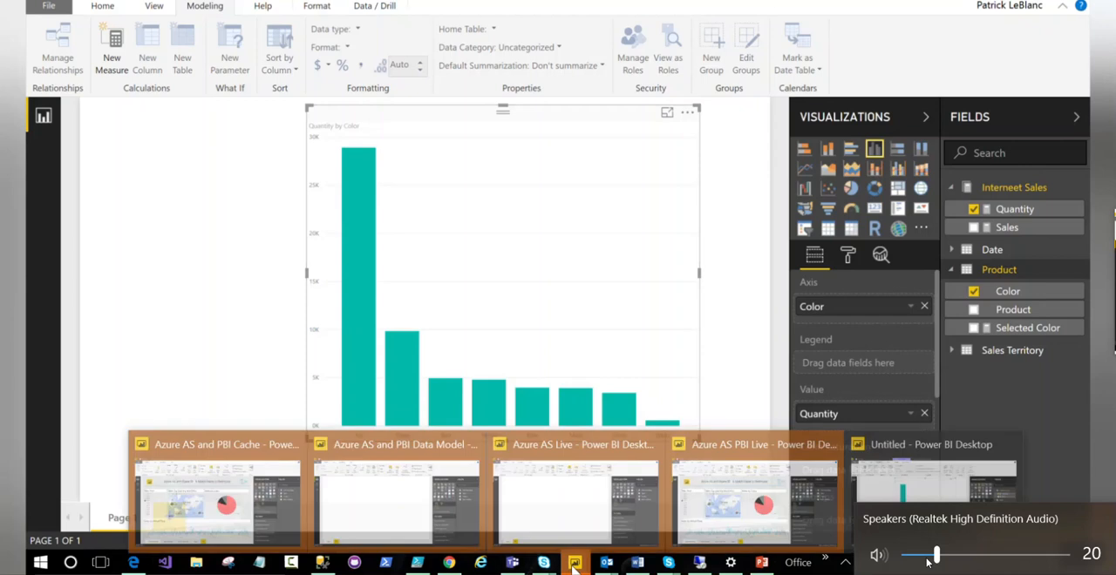
{"action": "left_click", "coordinate": [421, 503]}
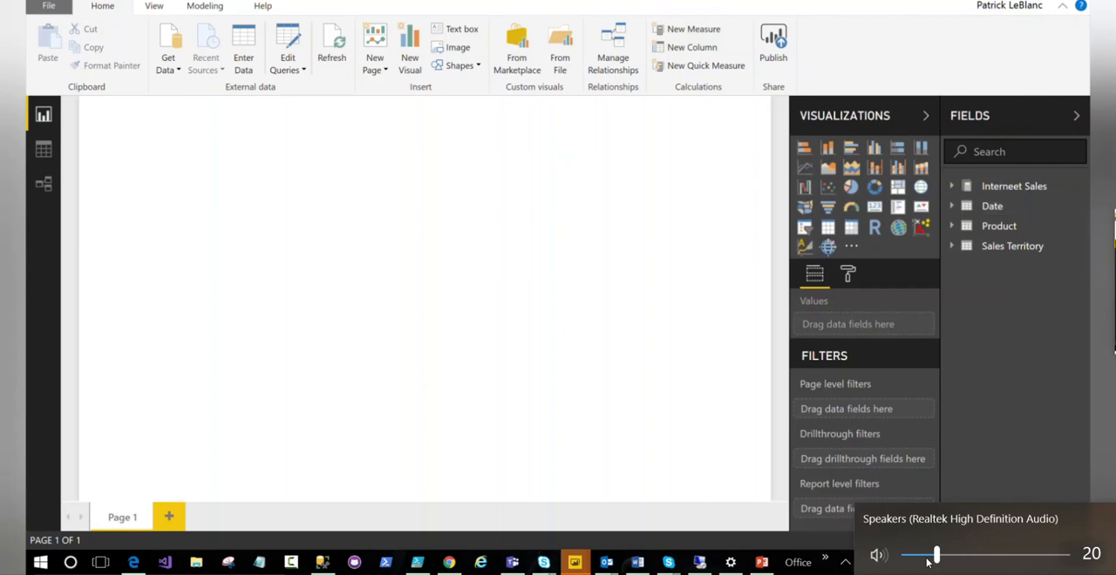
- Switch to the Azure portal in Chrome, open the web designer for the giacdemoas server and view the AtRisk model's open options
{"action": "left_click", "coordinate": [134, 562]}
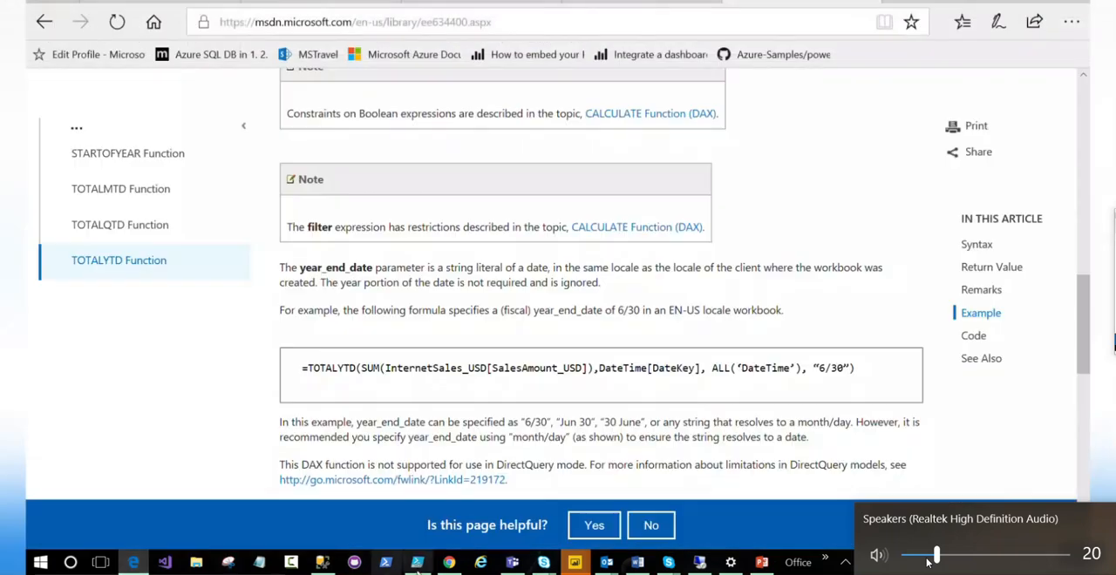
{"action": "left_click", "coordinate": [448, 562]}
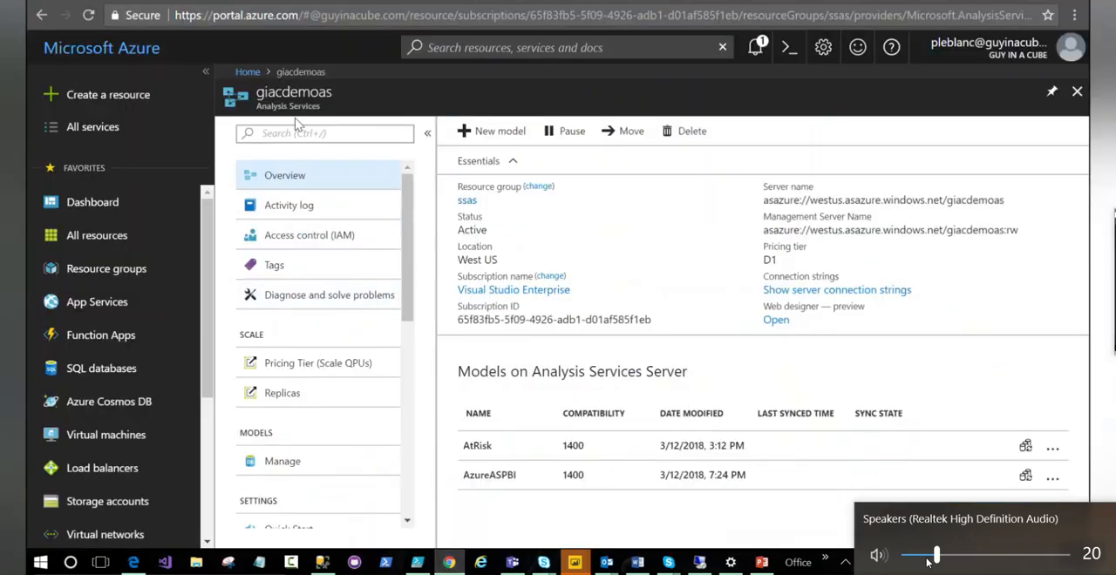
{"action": "left_click", "coordinate": [774, 320]}
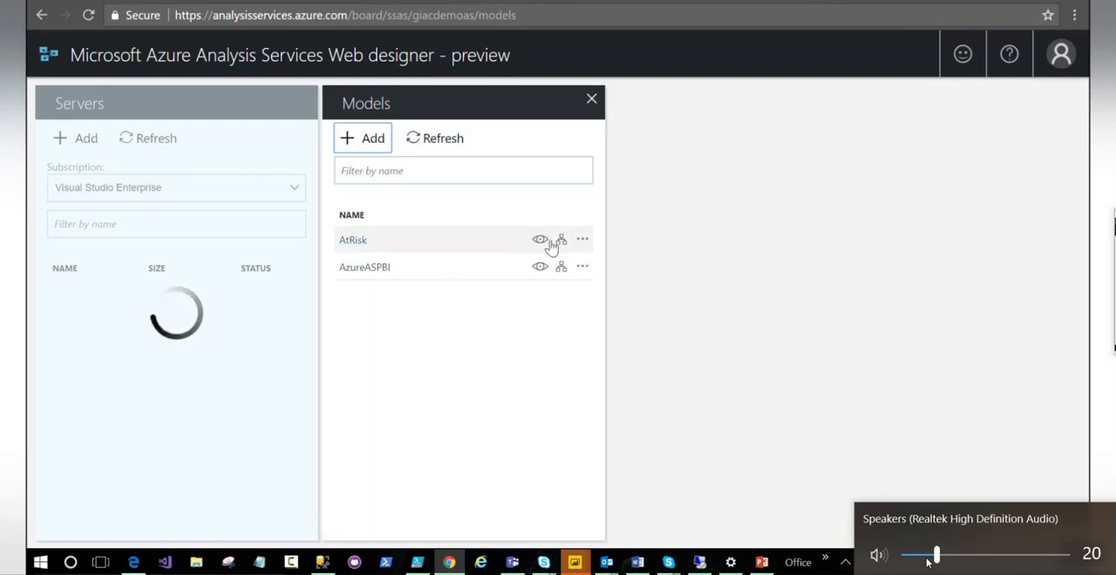
{"action": "left_click", "coordinate": [582, 240]}
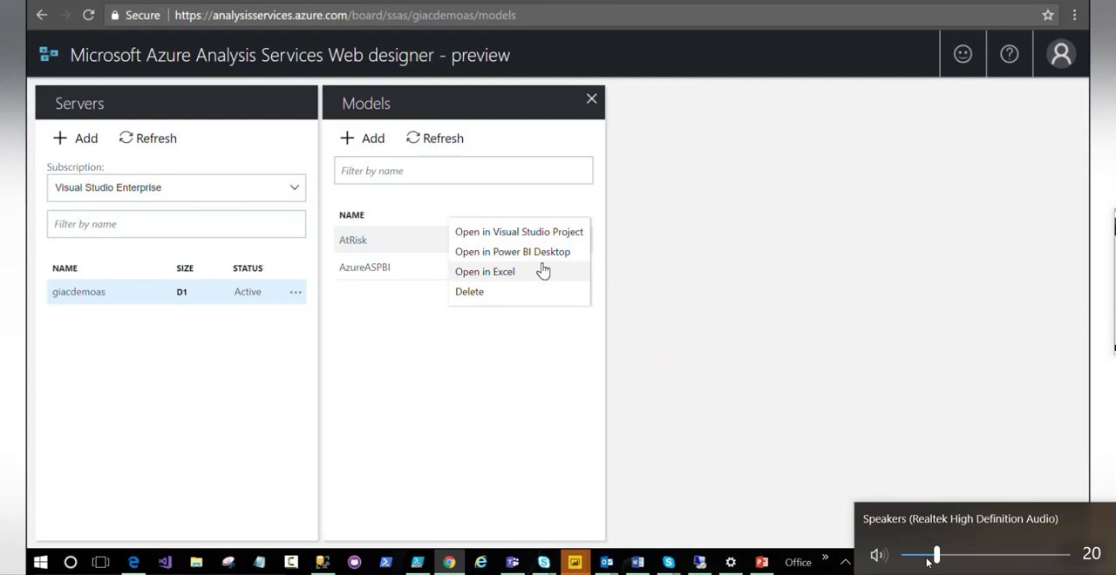
{"action": "left_click", "coordinate": [416, 172]}
- Add a model named Usersgroups by importing the Power BI Desktop file Azure AS and PBI Data Model.pbix
{"action": "left_click", "coordinate": [366, 143]}
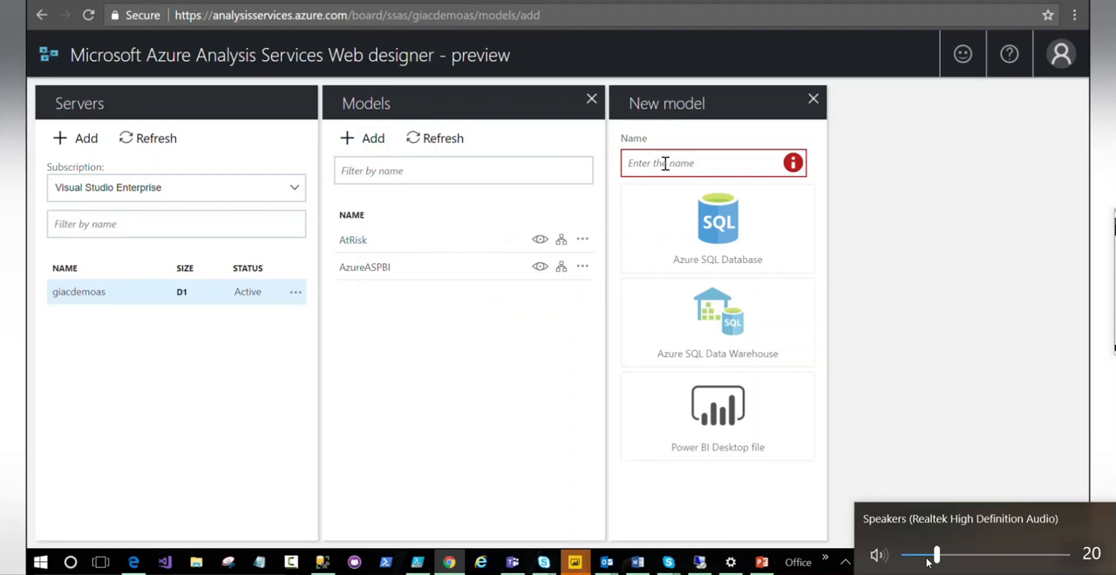
{"action": "type", "text": "Usersgroups"}
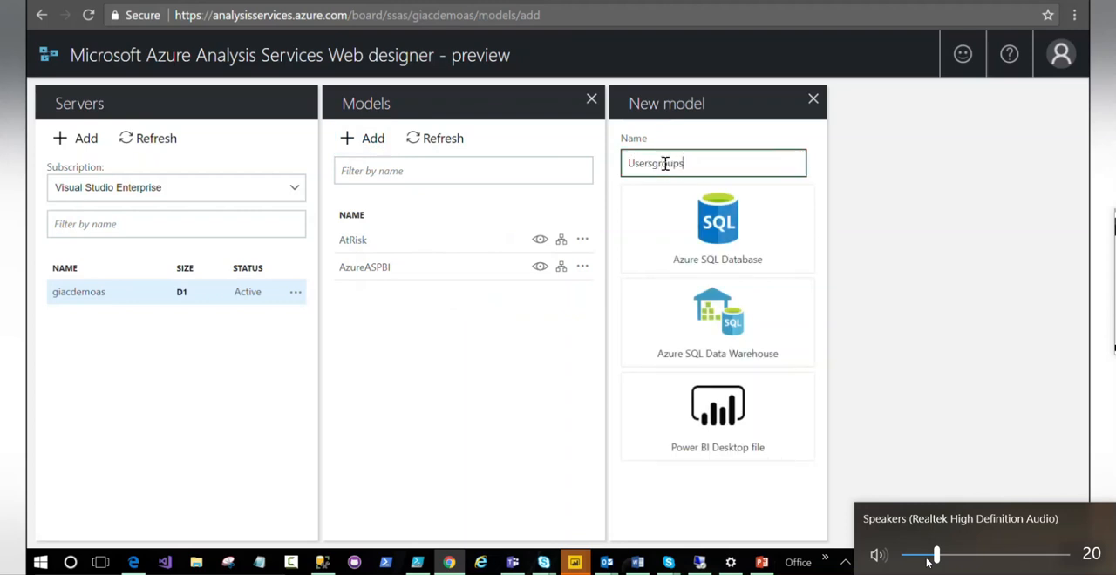
{"action": "left_click", "coordinate": [717, 409]}
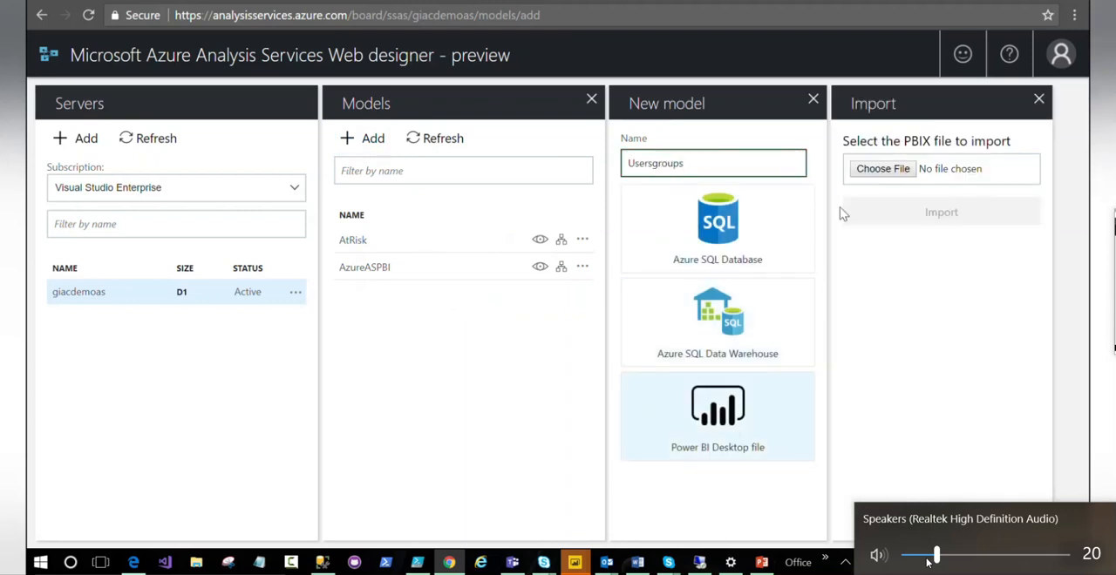
{"action": "left_click", "coordinate": [881, 168]}
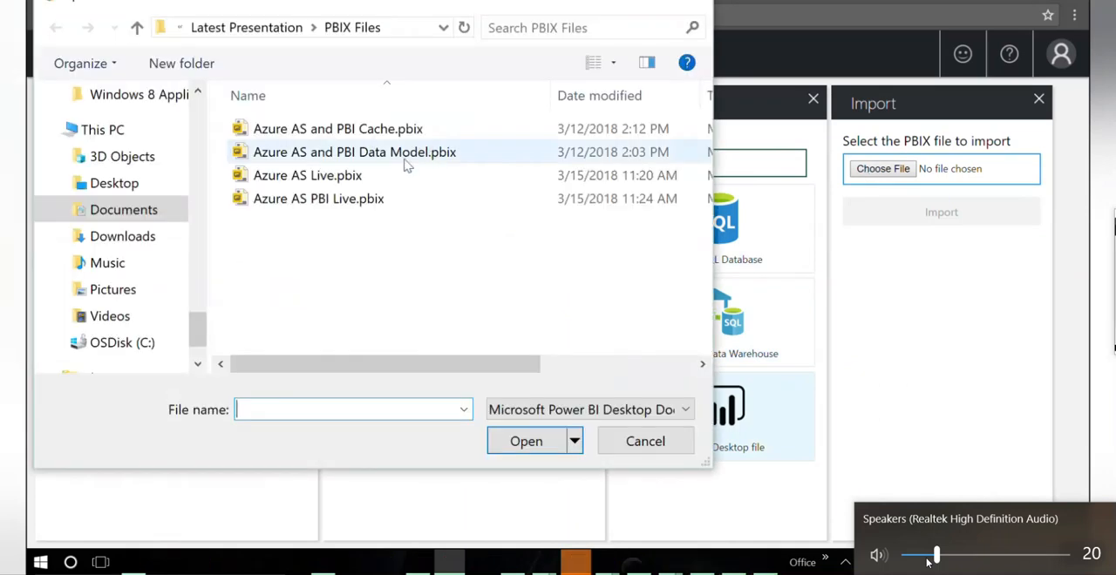
{"action": "left_click", "coordinate": [375, 153]}
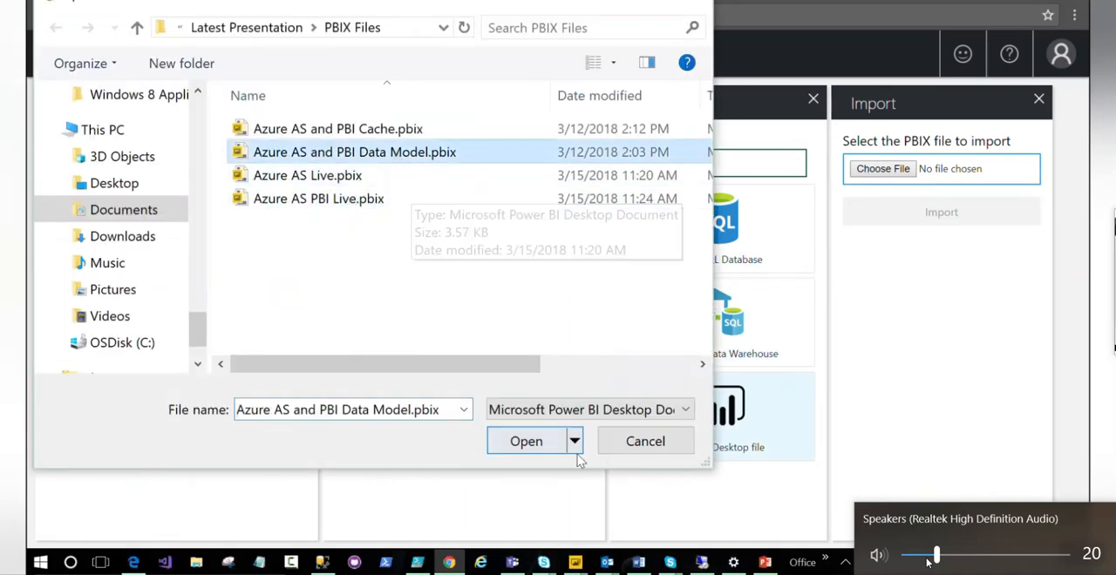
{"action": "left_click", "coordinate": [527, 442]}
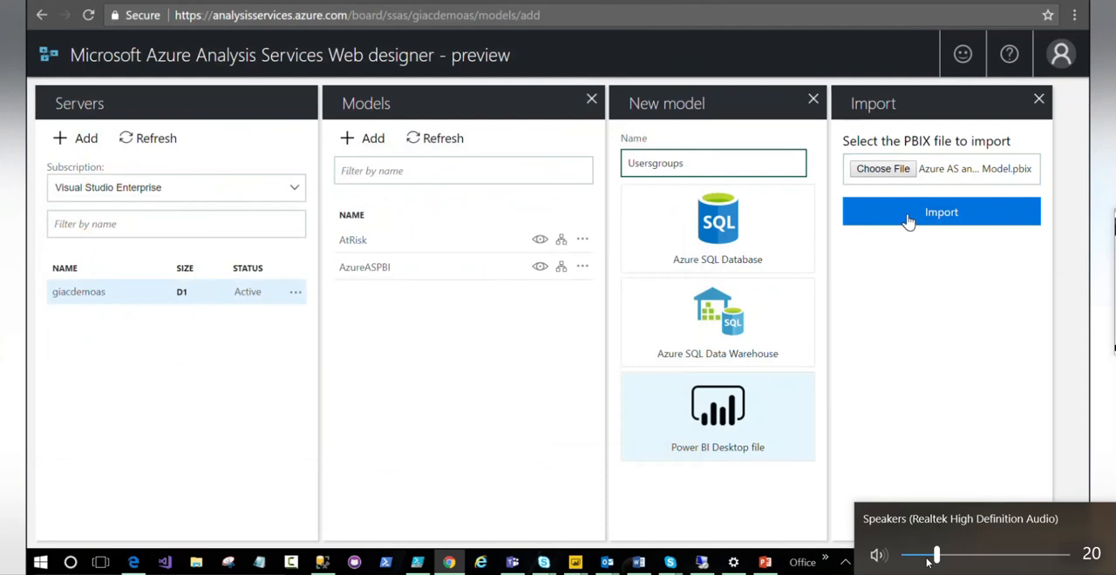
{"action": "left_click", "coordinate": [908, 220]}
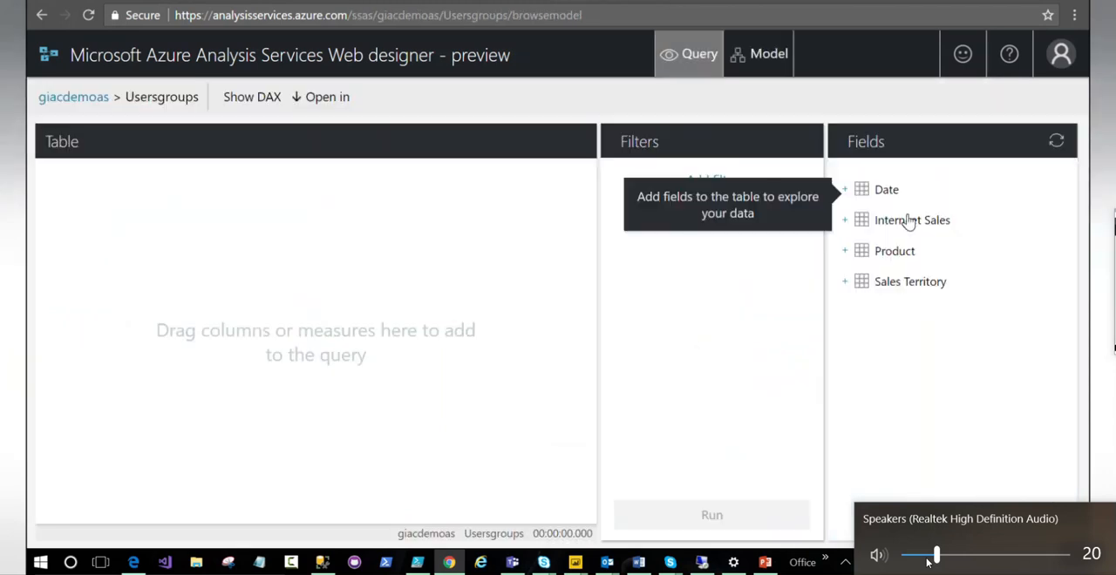
- Run a query of Quantity by product Color on the Usersgroups model, and show the model's diagram view
{"action": "left_click", "coordinate": [844, 221]}
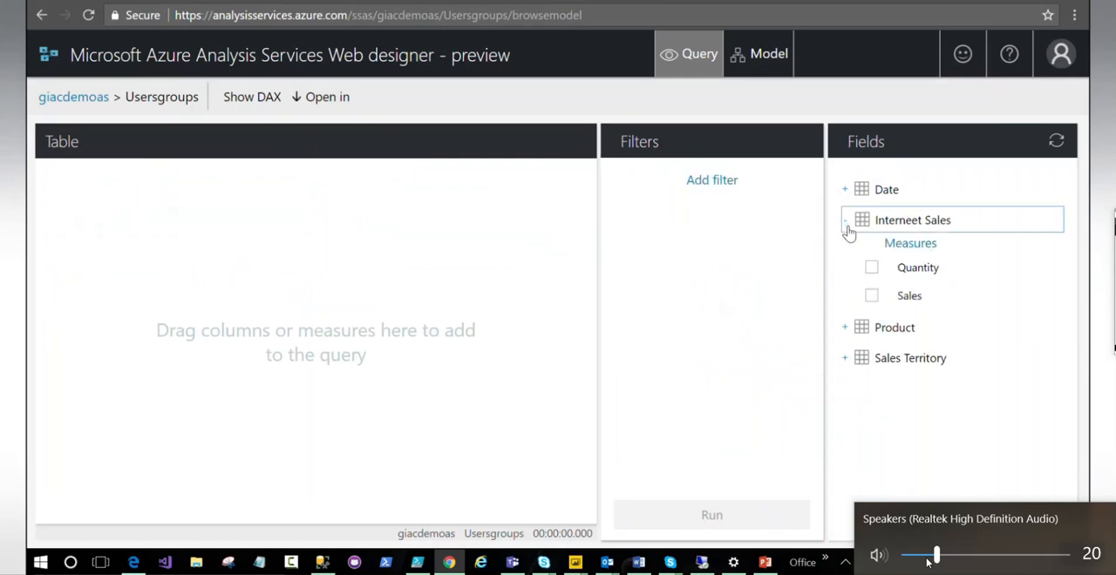
{"action": "left_click", "coordinate": [873, 268]}
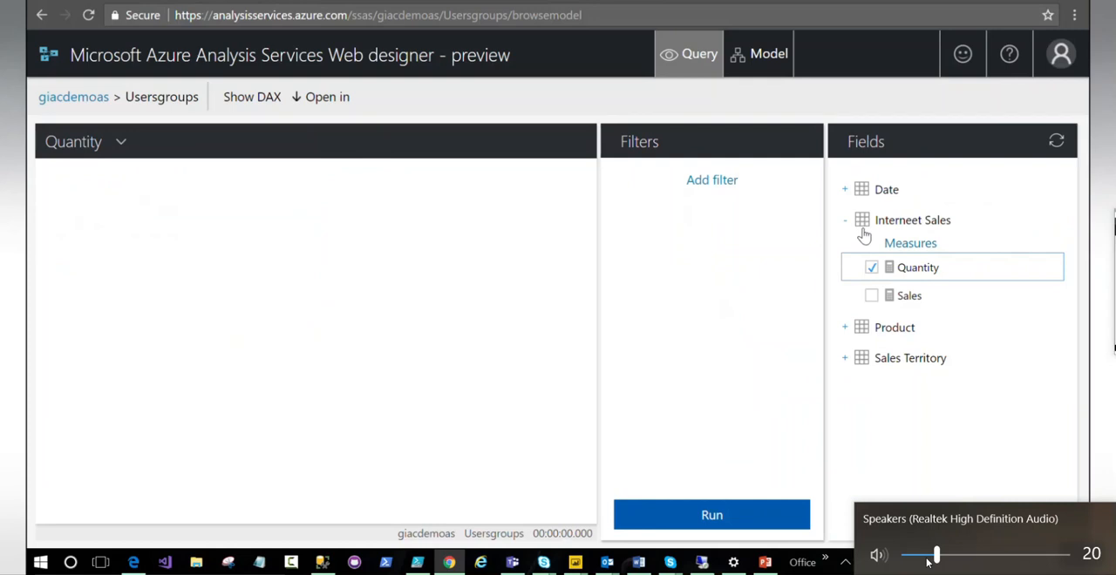
{"action": "left_click", "coordinate": [843, 328]}
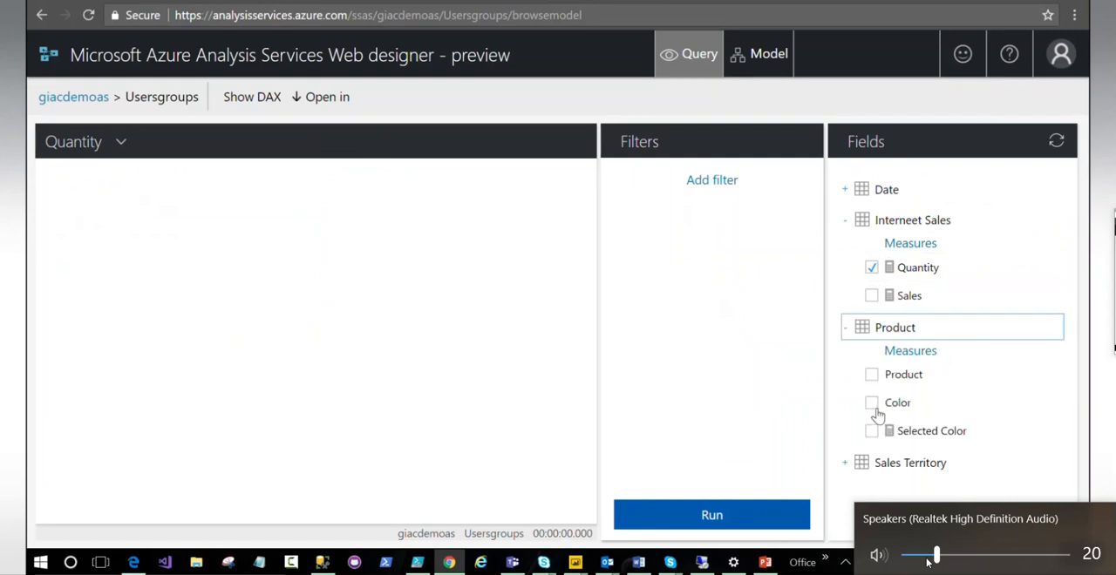
{"action": "left_click", "coordinate": [872, 404]}
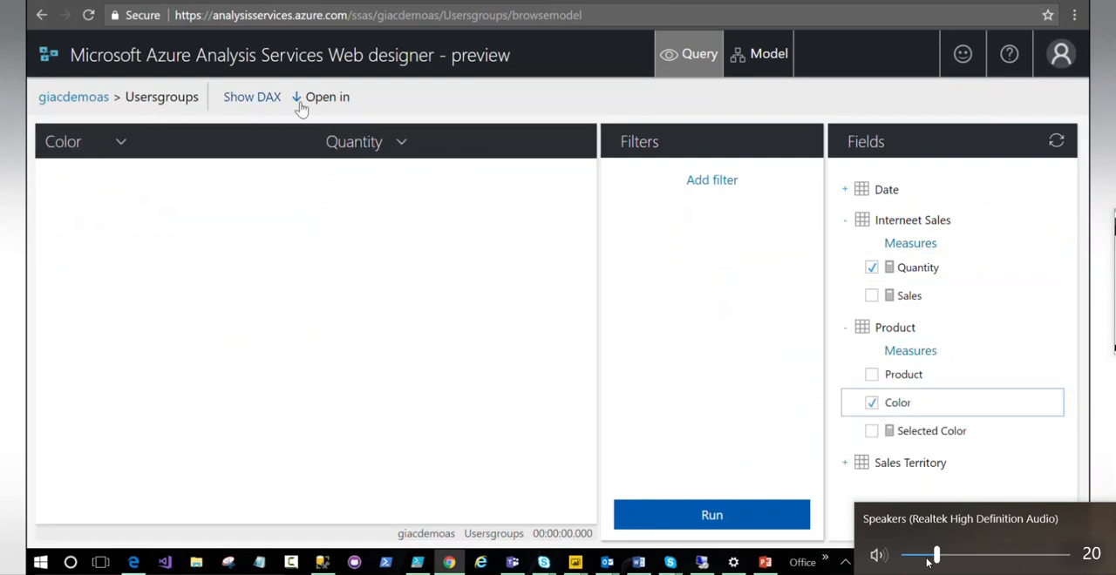
{"action": "left_click", "coordinate": [728, 514]}
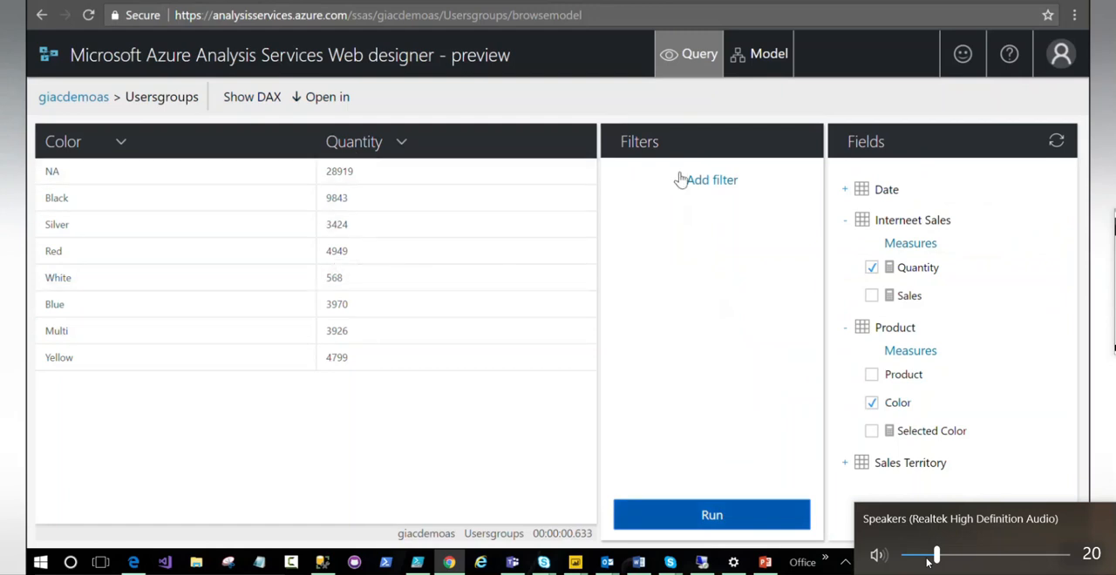
{"action": "left_click", "coordinate": [747, 55]}
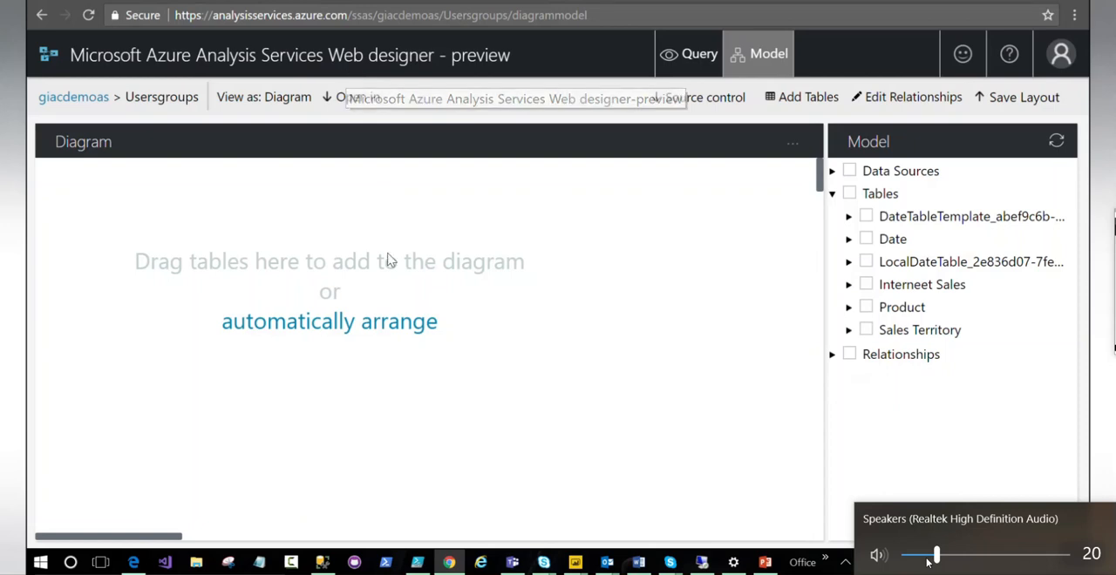
- Launch Visual Studio 2017 and return to the giacdemoas server overview in the Azure portal while it loads
{"action": "left_click", "coordinate": [176, 565]}
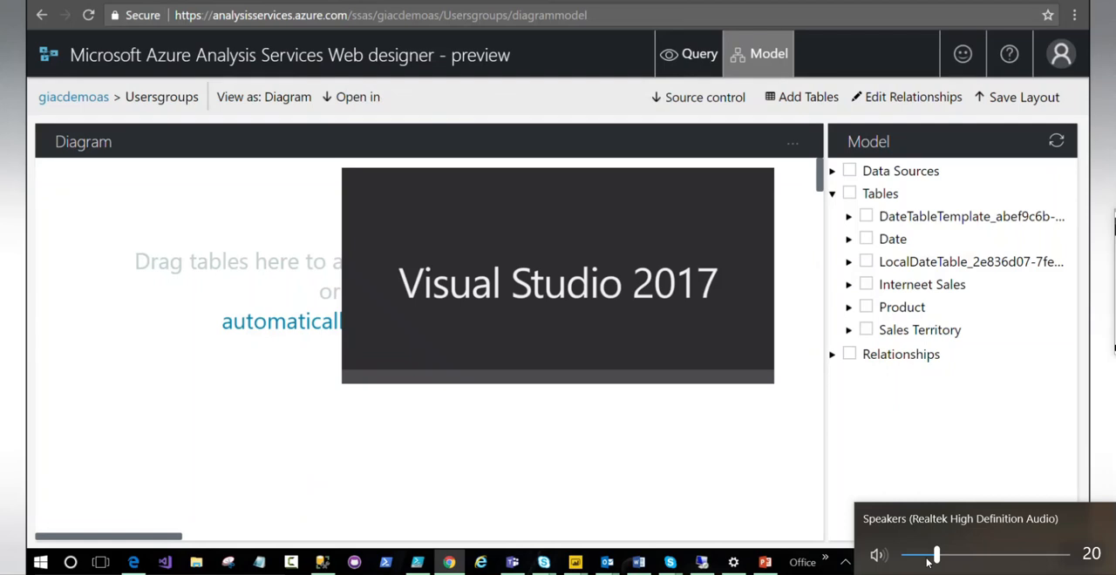
{"action": "left_click", "coordinate": [301, 1]}
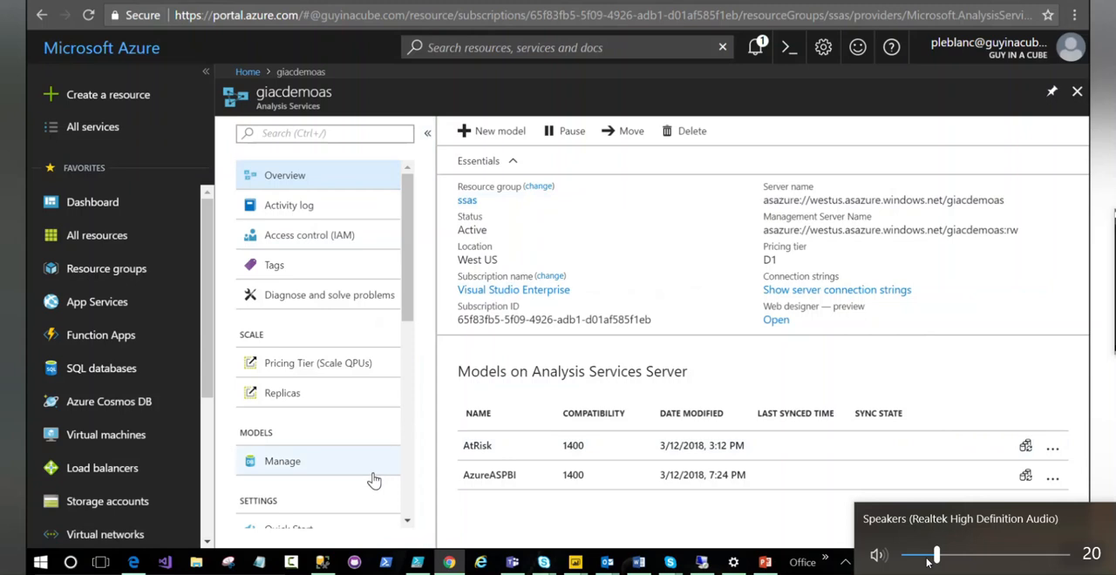
{"action": "left_click", "coordinate": [1052, 479]}
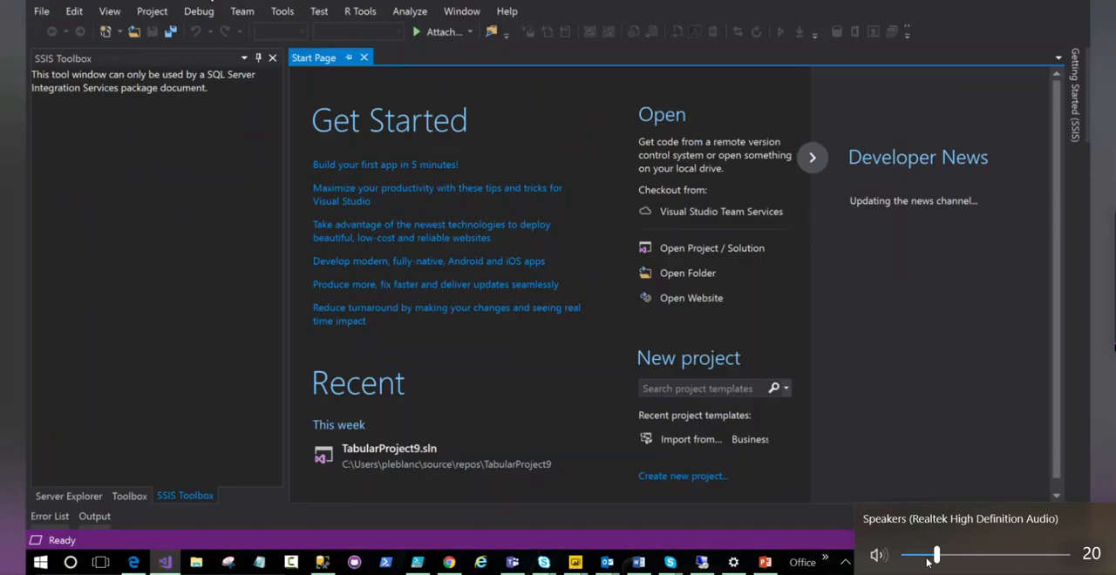
- Create an Import from Server (Tabular) project named TabularProject11 in Visual Studio, using the integrated workspace
{"action": "left_click", "coordinate": [41, 13]}
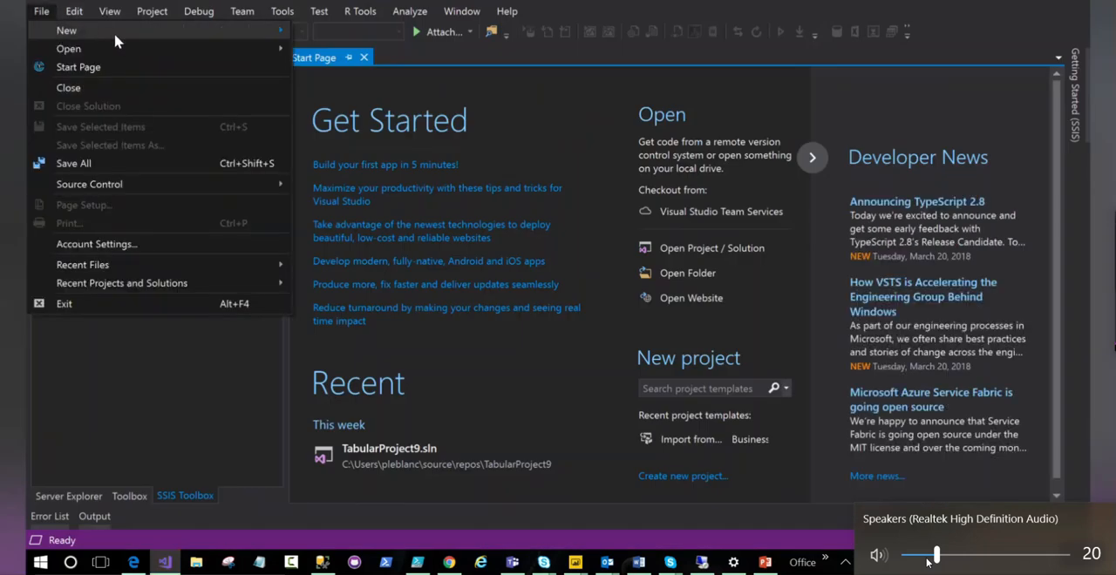
{"action": "mouse_move", "coordinate": [194, 32]}
{"action": "left_click", "coordinate": [327, 34]}
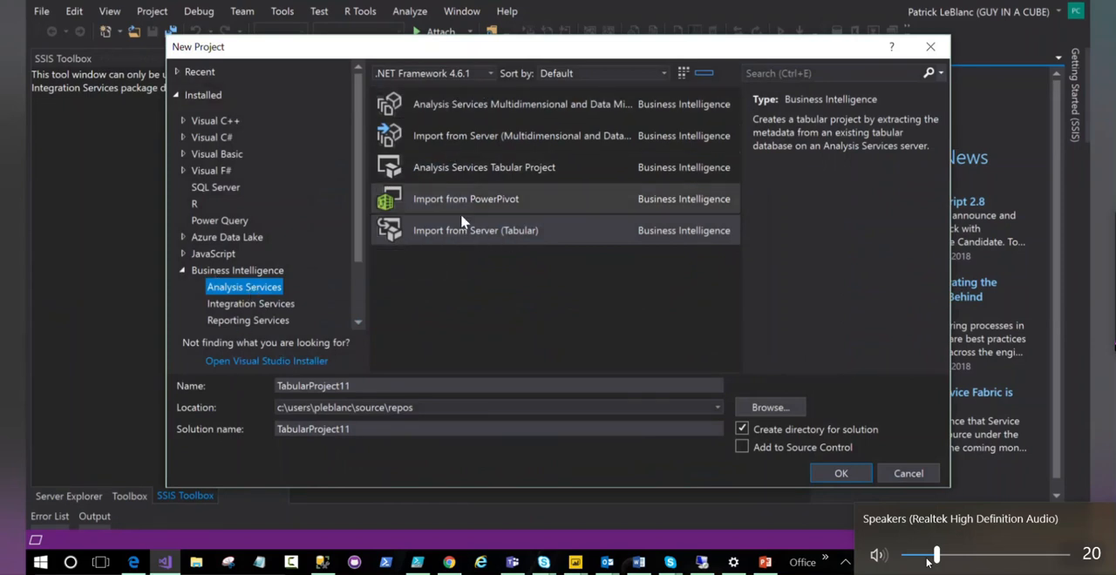
{"action": "left_click", "coordinate": [834, 475]}
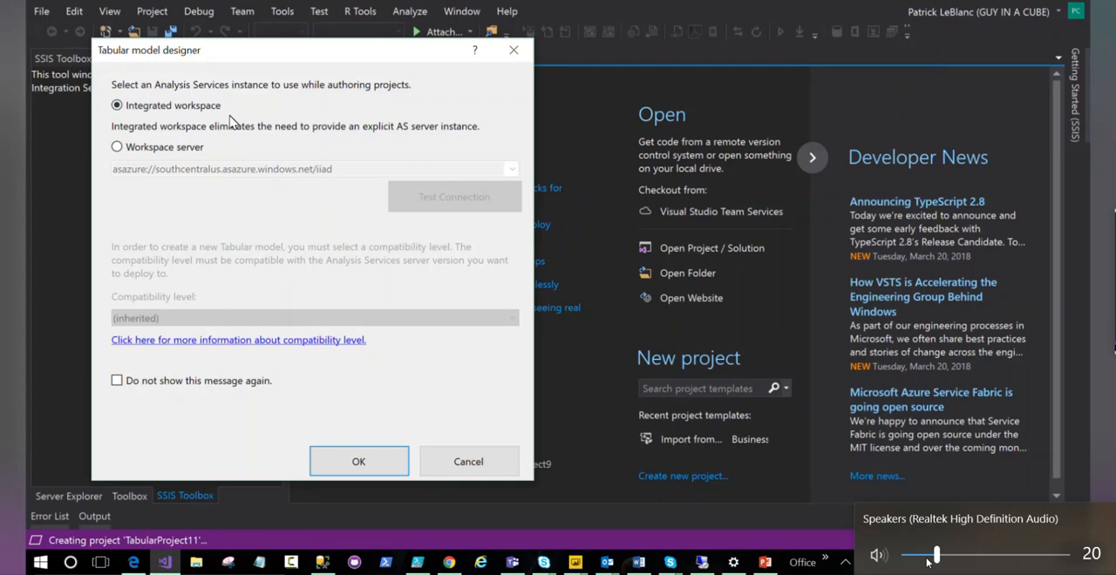
{"action": "left_click", "coordinate": [346, 462]}
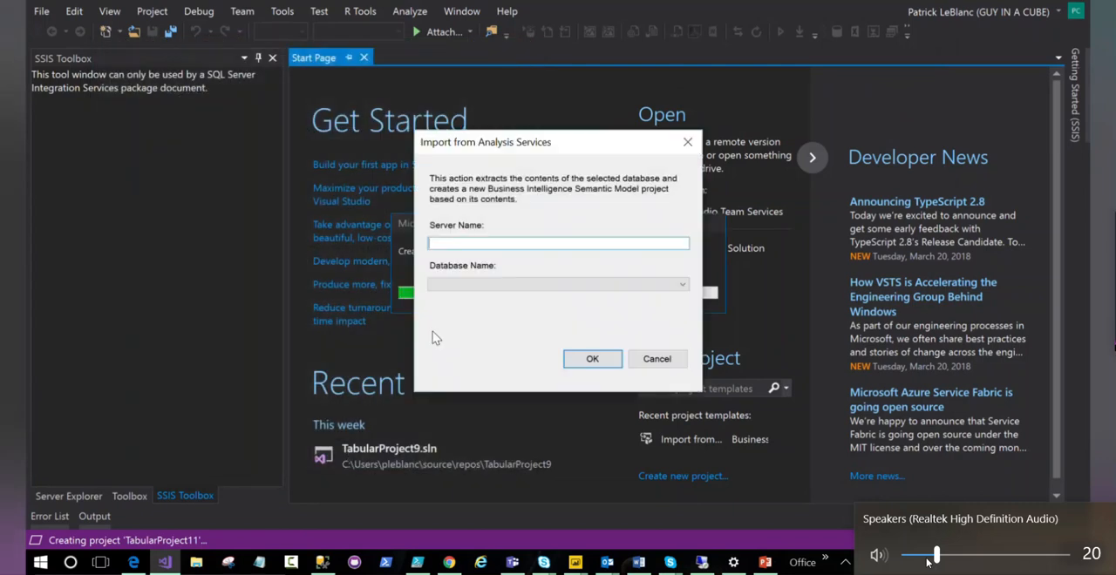
- Connect the import to server asazure://westus.asazure.windows.net/giacdemoas, signing in with the Guy in a Cube account and its password
{"action": "type", "text": "asazure://westus.asazure.windows.net/giacdemoas"}
{"action": "left_click", "coordinate": [551, 285]}
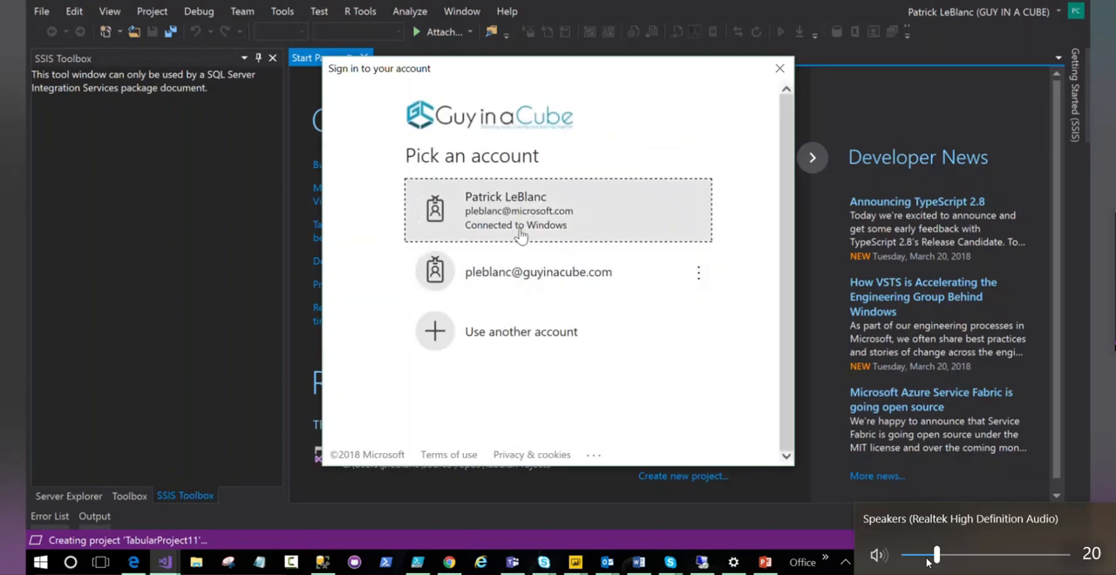
{"action": "left_click", "coordinate": [522, 273]}
{"action": "type", "text": "password"}
{"action": "key", "text": "Tab"}
{"action": "key", "text": "Return"}
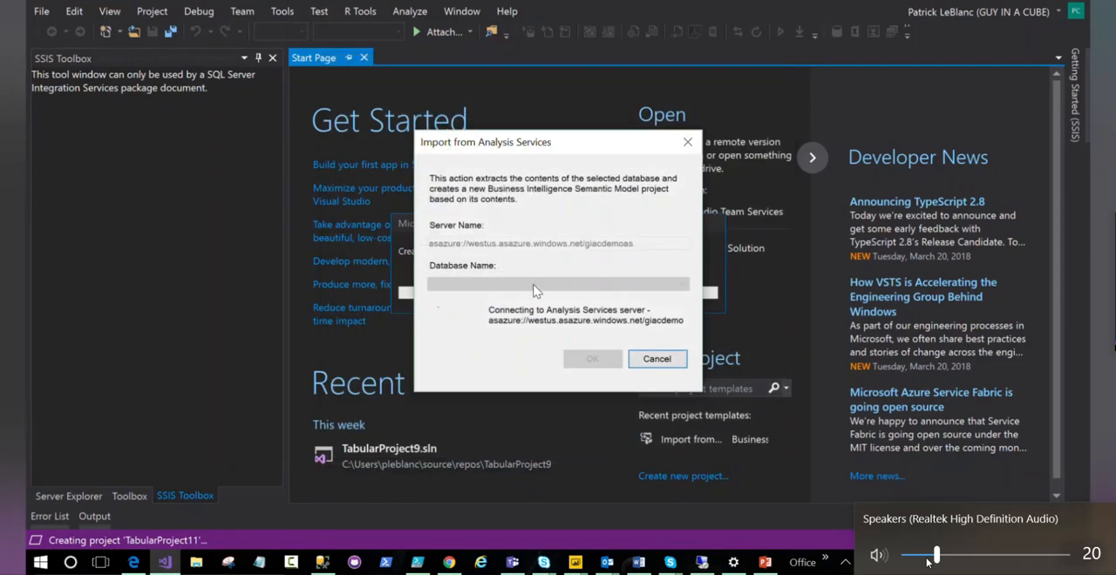
- Select the Usersgroups database and import its contents into the tabular project
{"action": "left_click", "coordinate": [541, 286]}
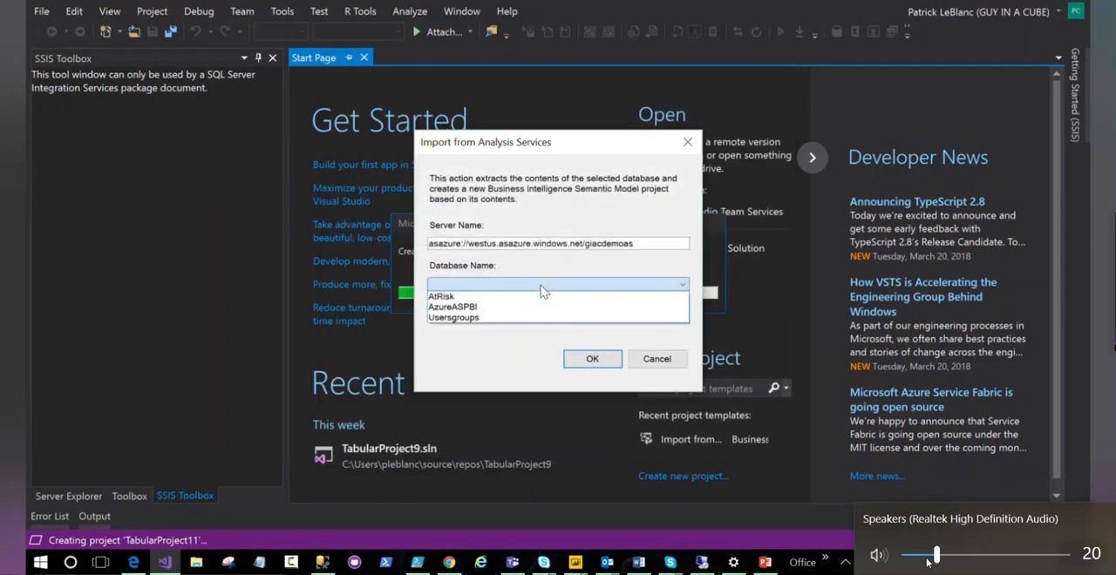
{"action": "left_click", "coordinate": [477, 320]}
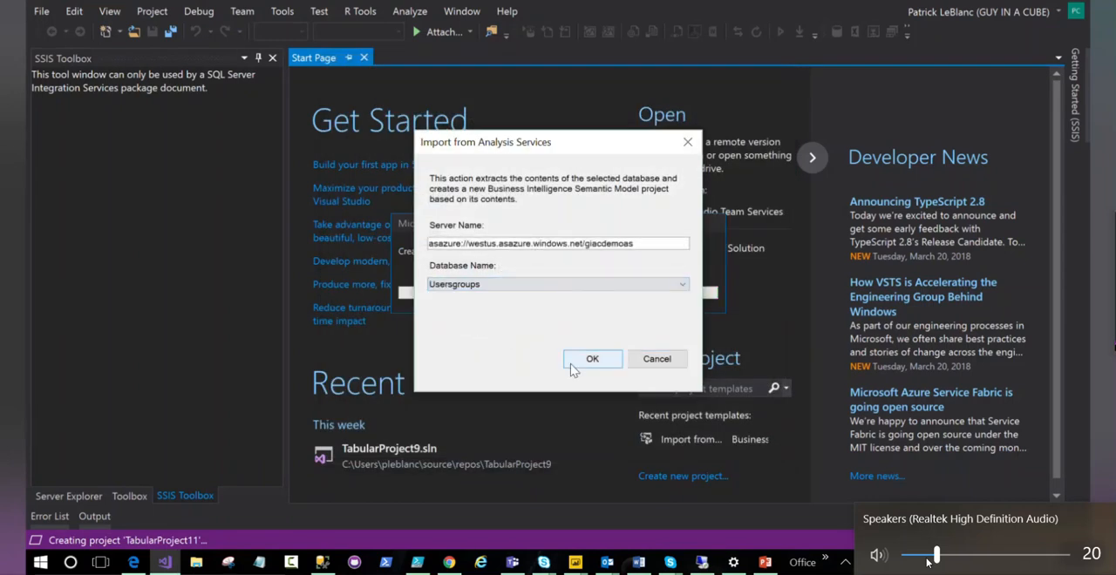
{"action": "left_click", "coordinate": [570, 363]}
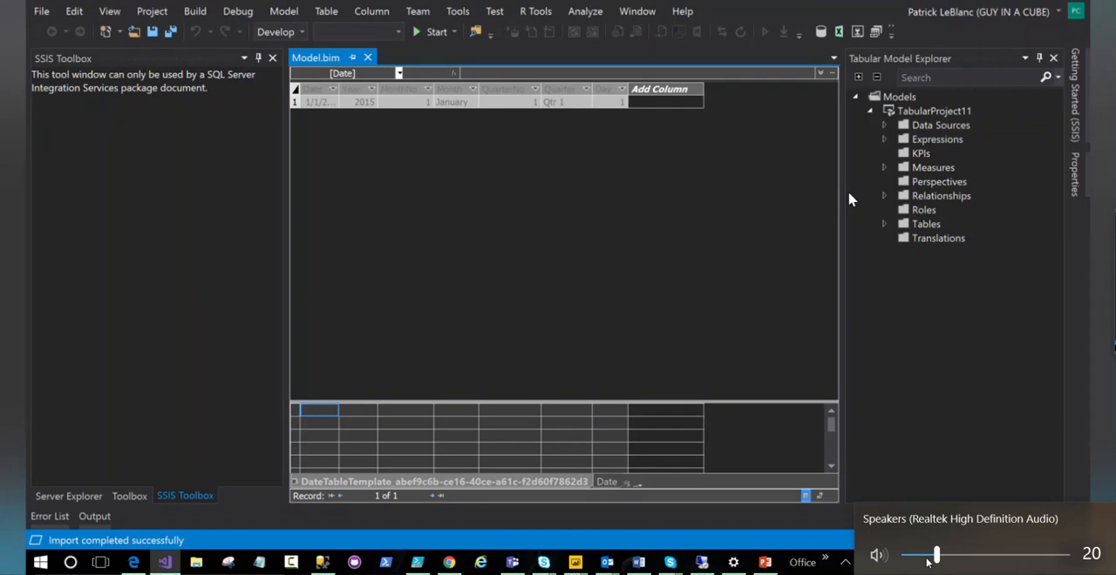
- Edit the permissions of the AdventureWorksDW2014 data source to use Database credentials, entering the SQL user name and password
{"action": "left_click", "coordinate": [883, 126]}
{"action": "right_click", "coordinate": [962, 156]}
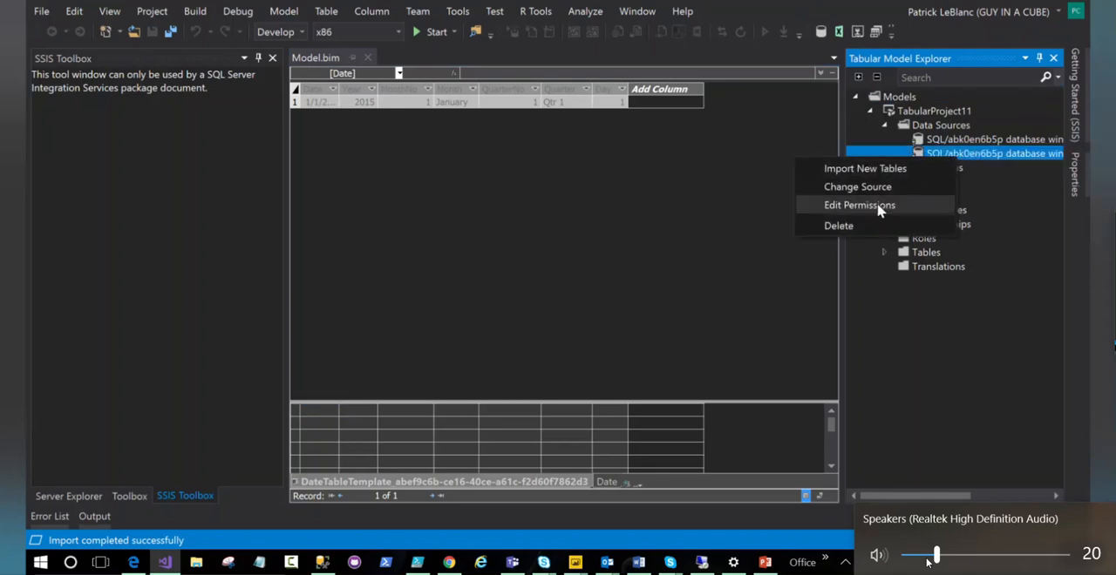
{"action": "left_click", "coordinate": [877, 207]}
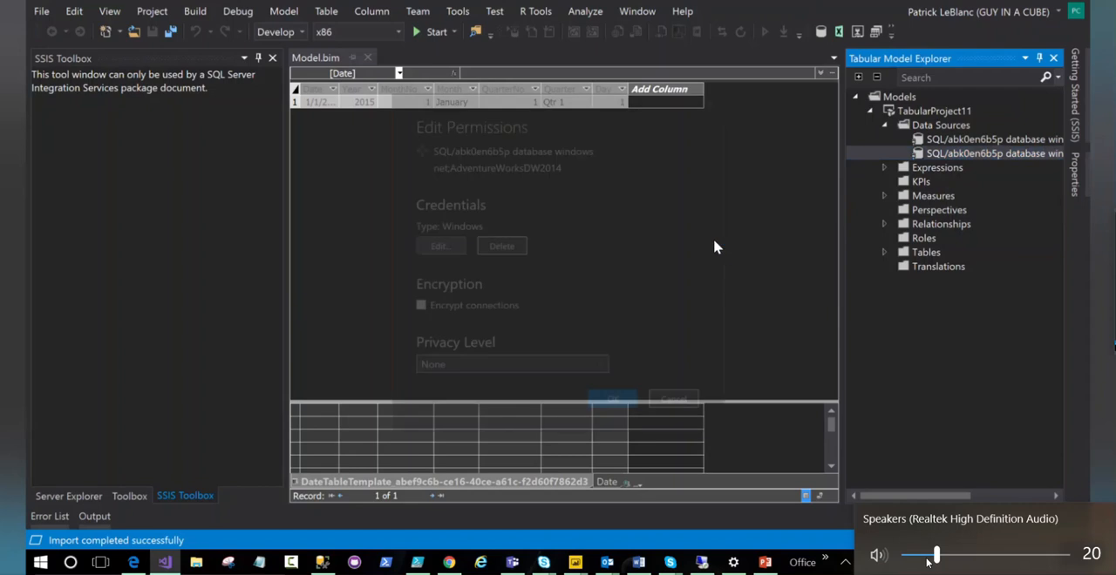
{"action": "left_click", "coordinate": [438, 246]}
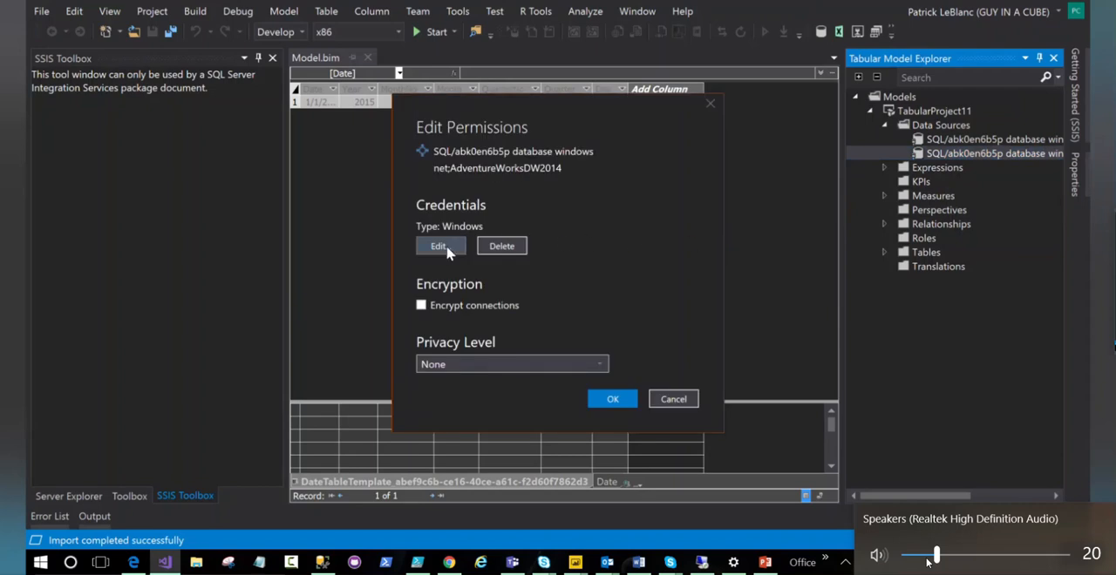
{"action": "left_click", "coordinate": [337, 197]}
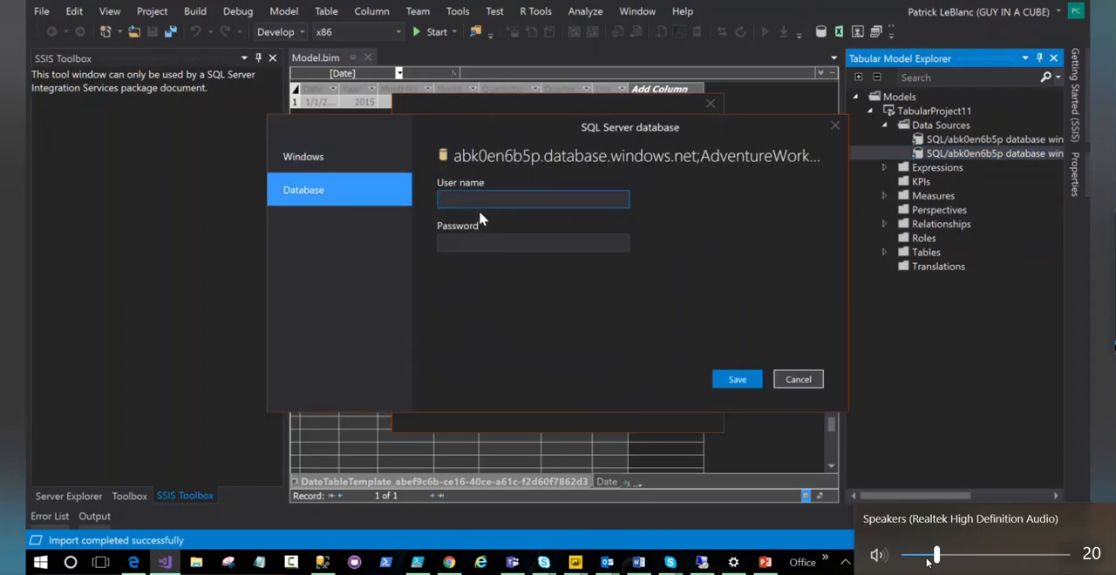
{"action": "key", "text": "Tab"}
{"action": "type", "text": "•••••••••"}
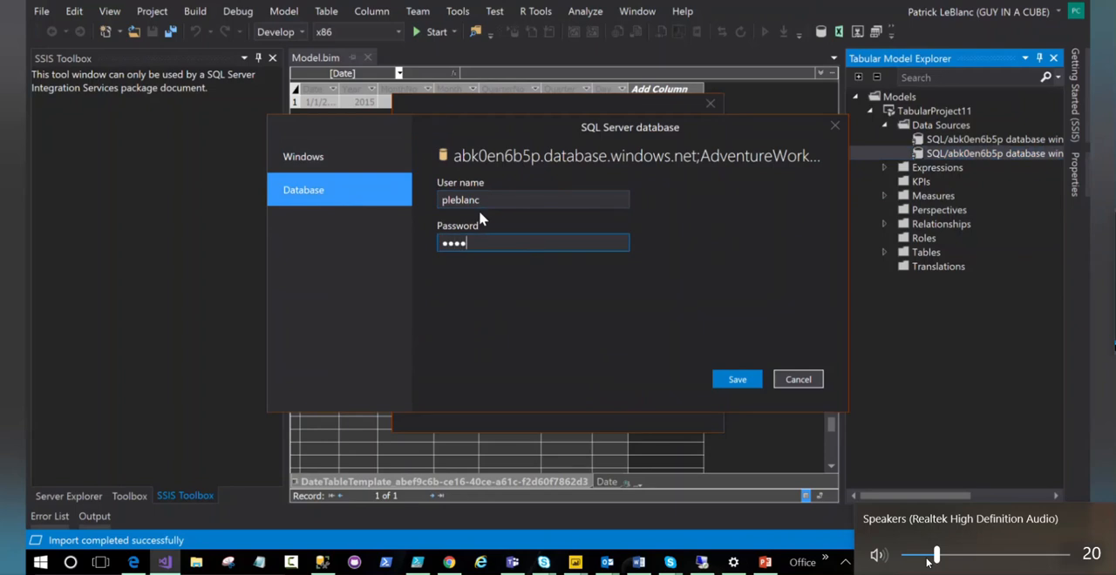
{"action": "type", "text": "••••"}
{"action": "left_click", "coordinate": [720, 383]}
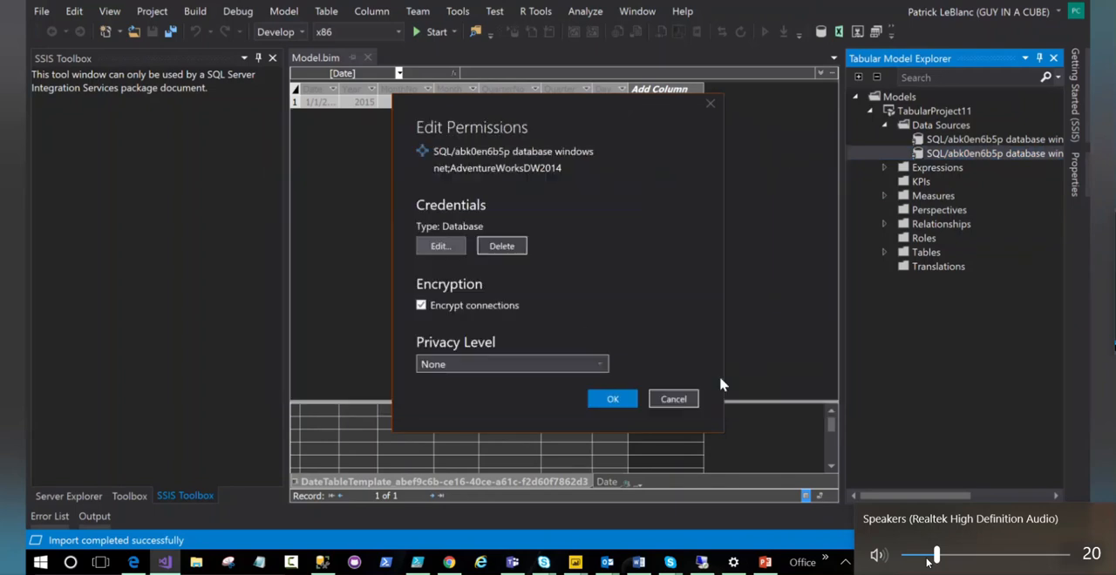
{"action": "left_click", "coordinate": [622, 402]}
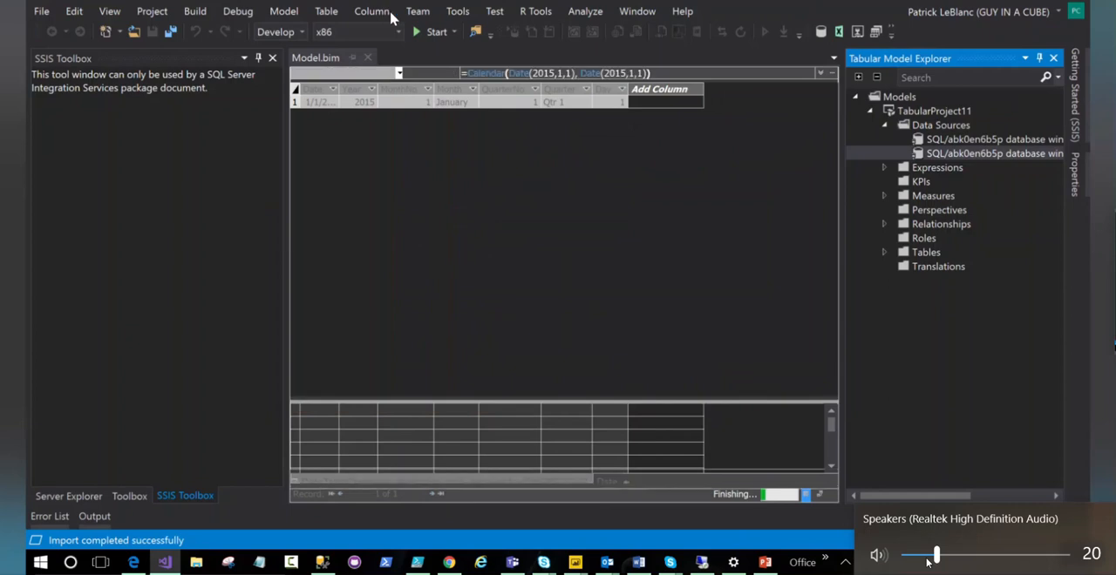
- Process all the model's tables, supplying Database credentials with the SQL user name and password for abk0en6b5p.database.windows.net
{"action": "left_click", "coordinate": [286, 11]}
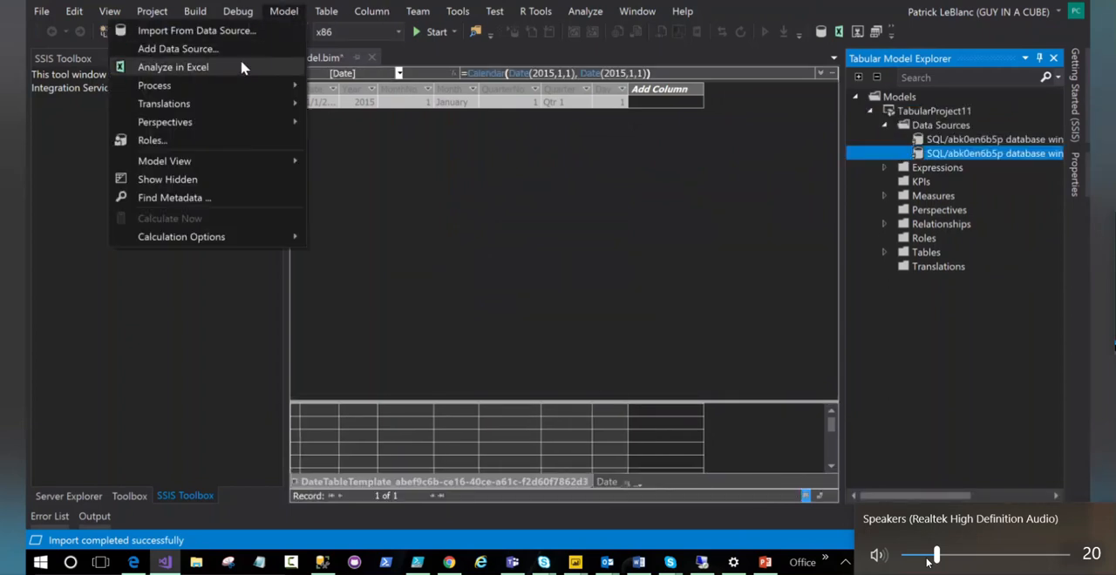
{"action": "mouse_move", "coordinate": [248, 86]}
{"action": "left_click", "coordinate": [373, 123]}
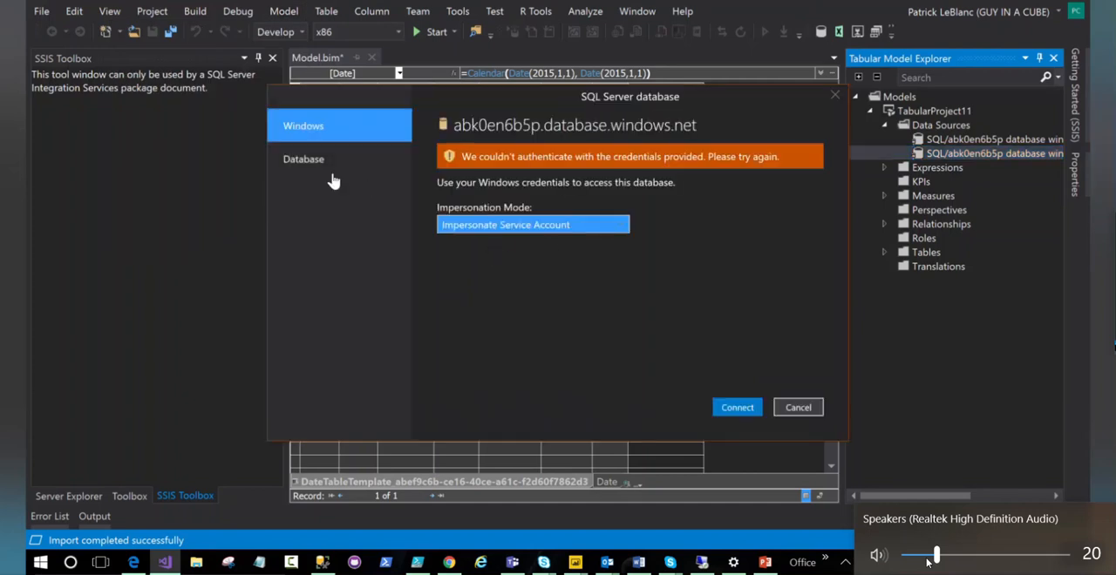
{"action": "left_click", "coordinate": [330, 174]}
{"action": "key", "text": "Tab"}
{"action": "type", "text": "•••••••••••"}
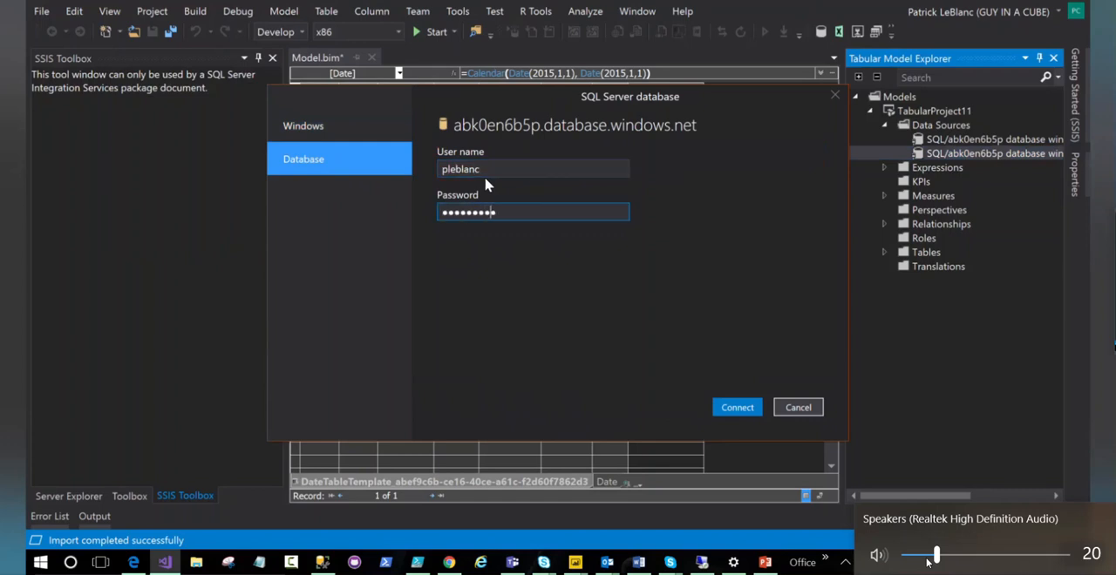
{"action": "type", "text": "••"}
{"action": "key", "text": "Return"}
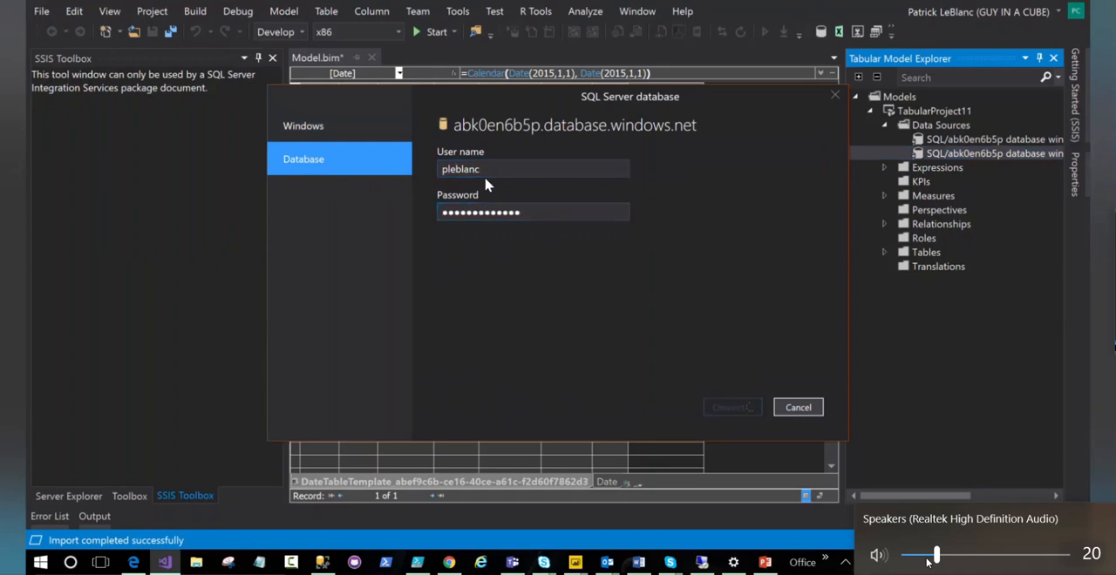
- Re-enter the SQL database password for abk0en6b5p.database.windows.net and reconnect to continue processing
{"action": "double_click", "coordinate": [506, 242]}
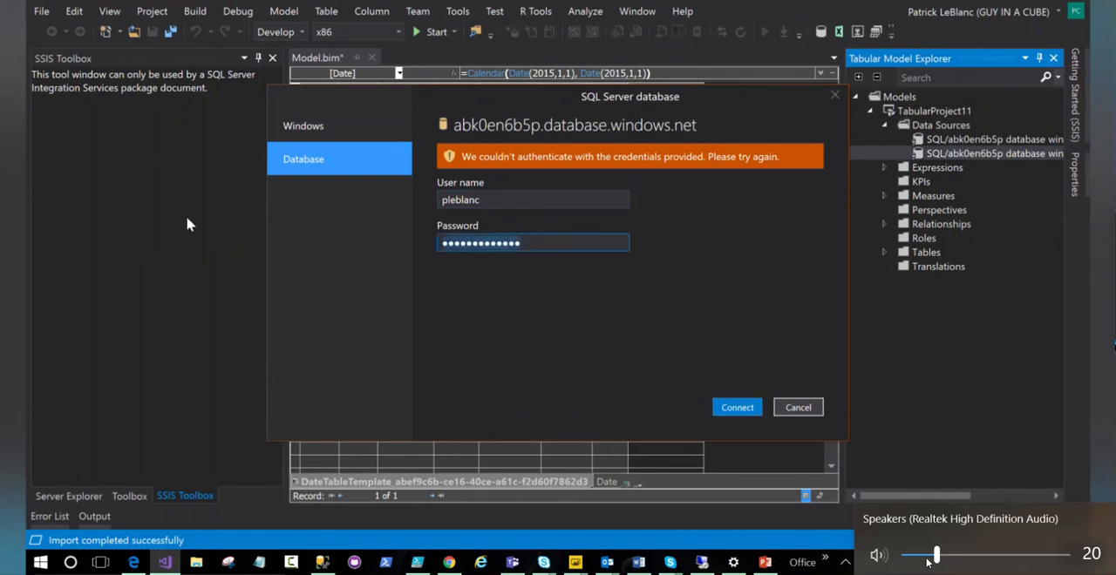
{"action": "type", "text": "••••"}
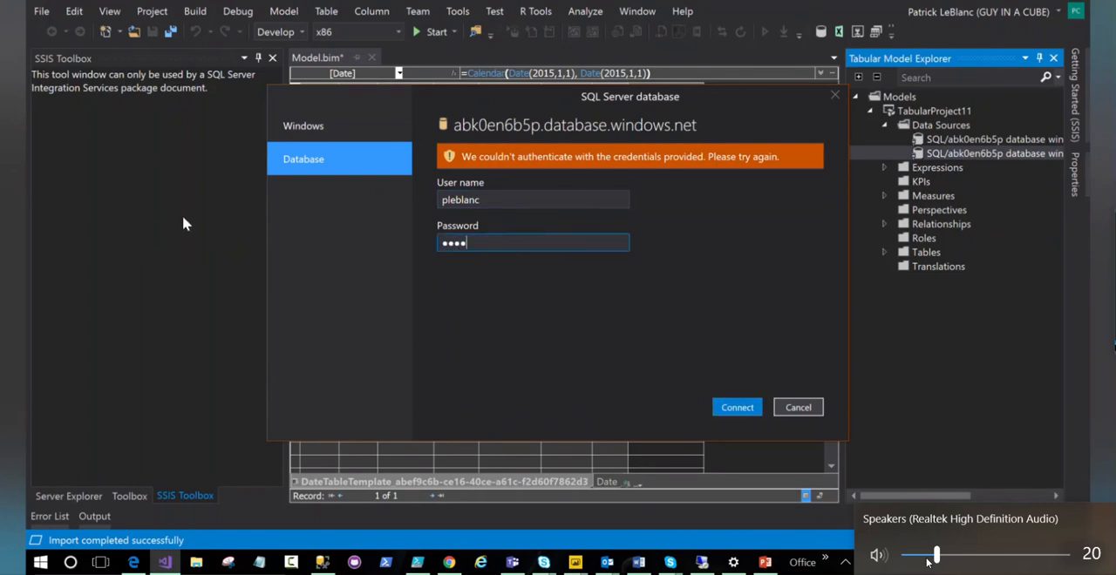
{"action": "key", "text": "BackSpace"}
{"action": "key", "text": "BackSpace"}
{"action": "key", "text": "BackSpace"}
{"action": "key", "text": "BackSpace"}
{"action": "type", "text": "••••••••••"}
{"action": "key", "text": "Return"}
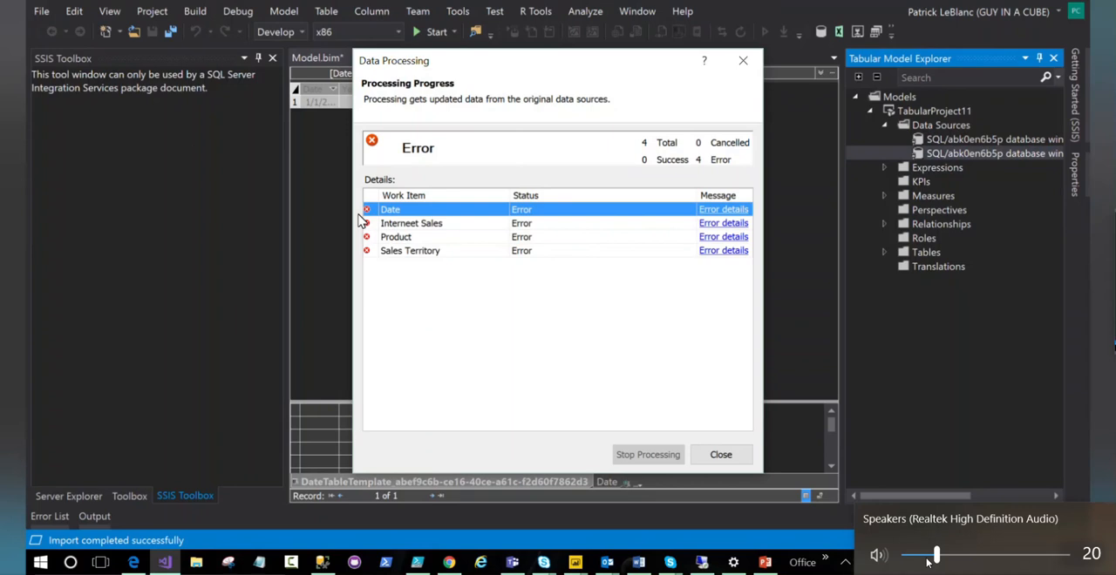
- Read the processing error details for the Date table and return to the model tree
{"action": "left_click", "coordinate": [711, 214]}
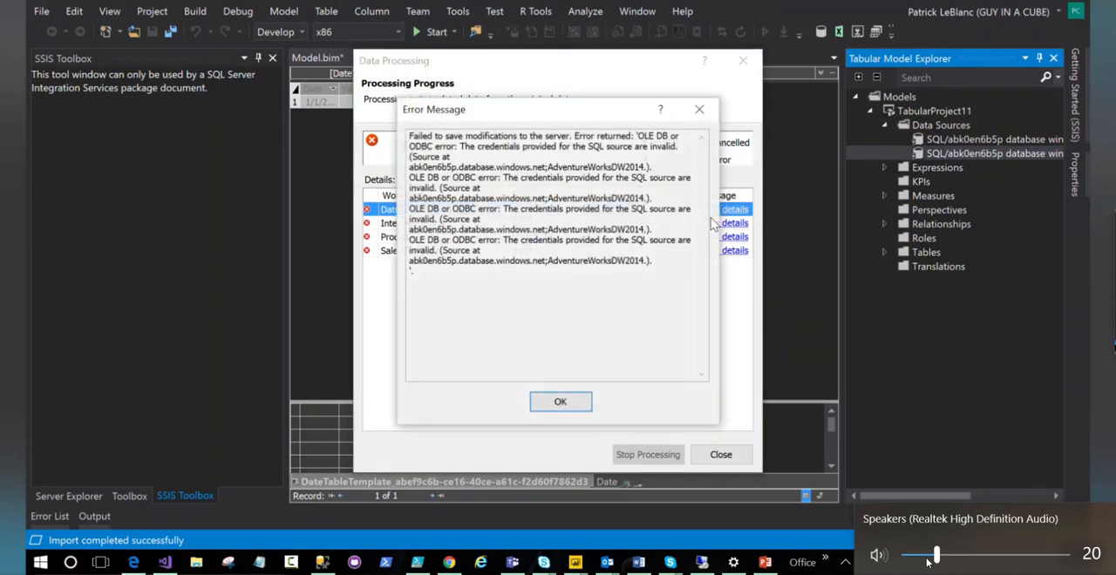
{"action": "left_click", "coordinate": [560, 404]}
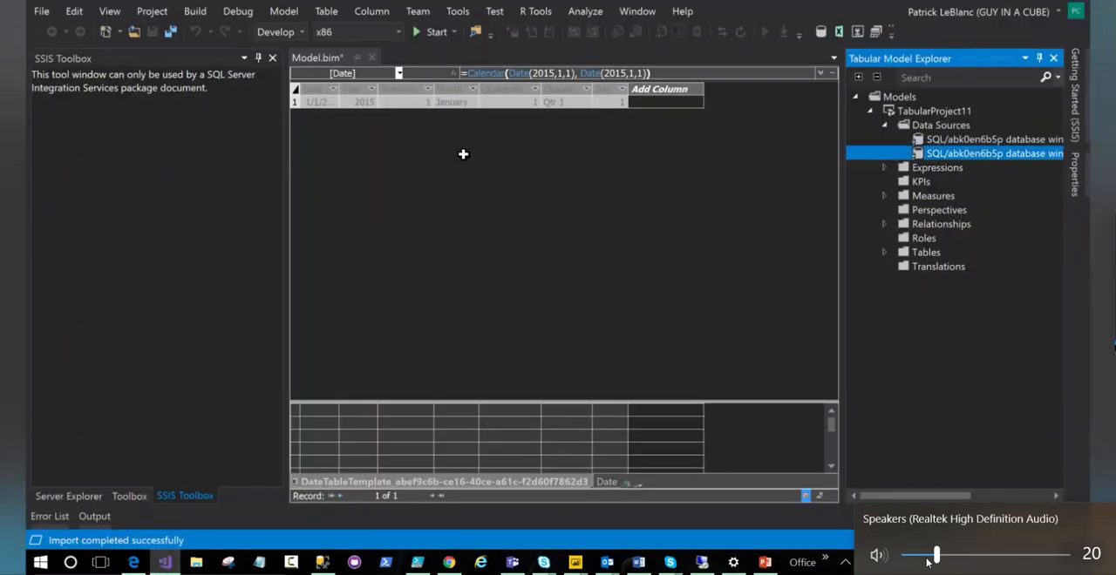
{"action": "left_click", "coordinate": [889, 98]}
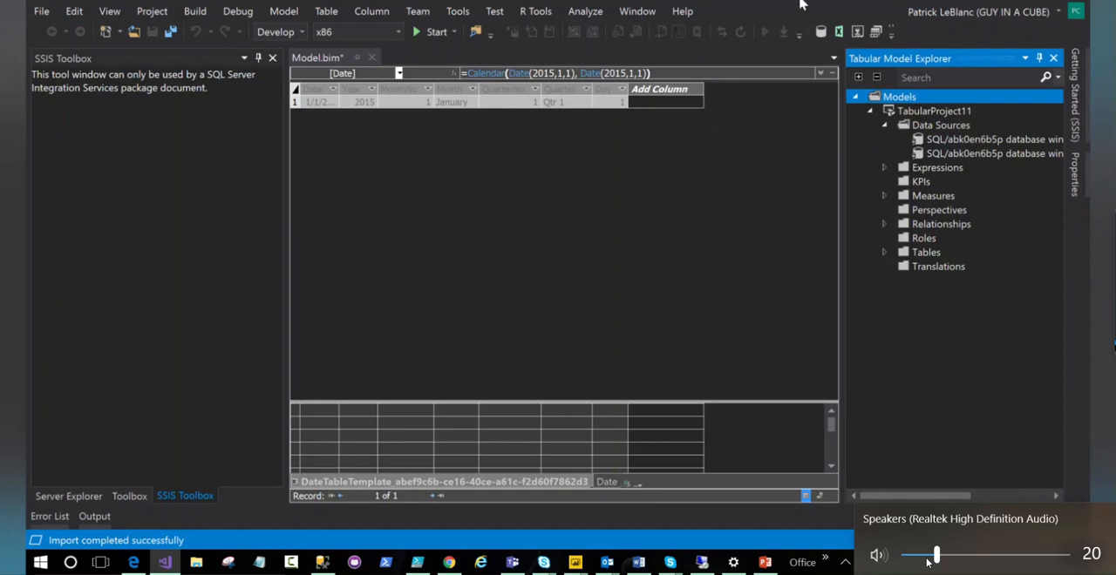
- Open TabularProject11's property pages from Solution Explorer and set the deployment server to asazure://westus.asazure.windows.net/giacdemoas
{"action": "left_click", "coordinate": [109, 12]}
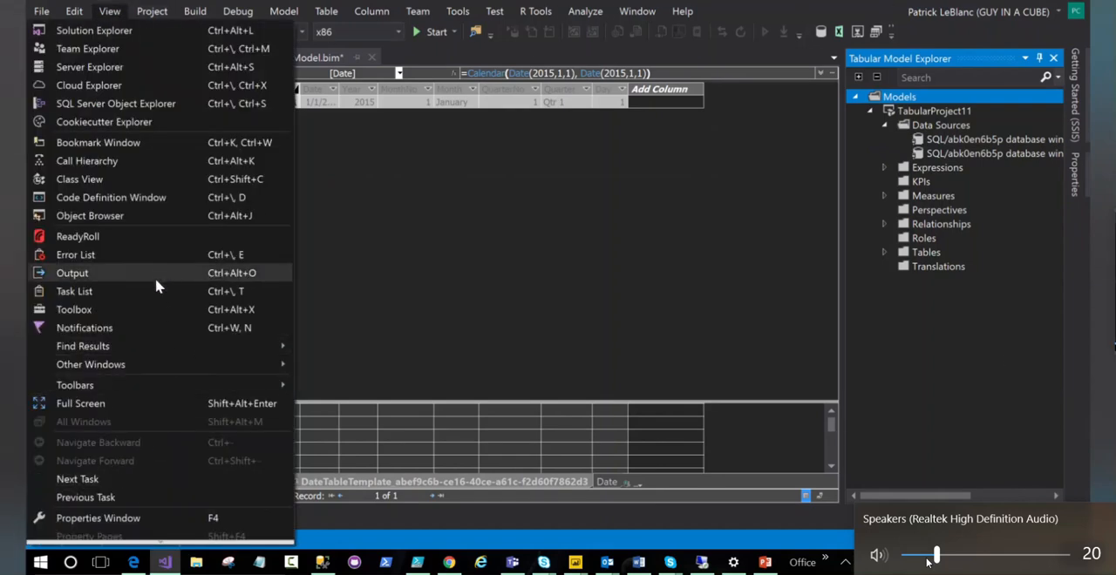
{"action": "left_click", "coordinate": [88, 31]}
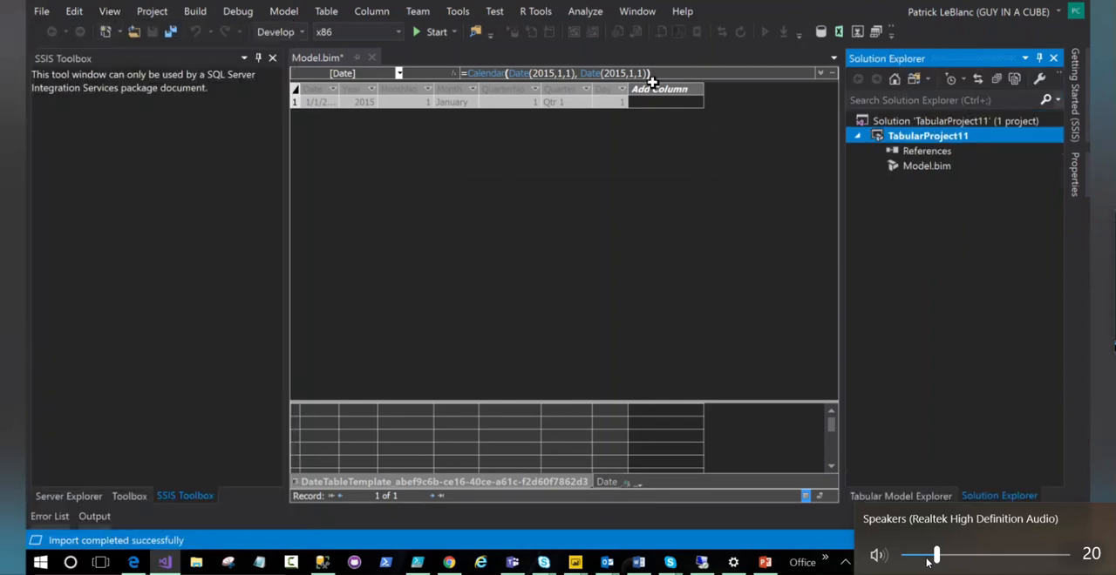
{"action": "right_click", "coordinate": [906, 133]}
{"action": "left_click", "coordinate": [712, 459]}
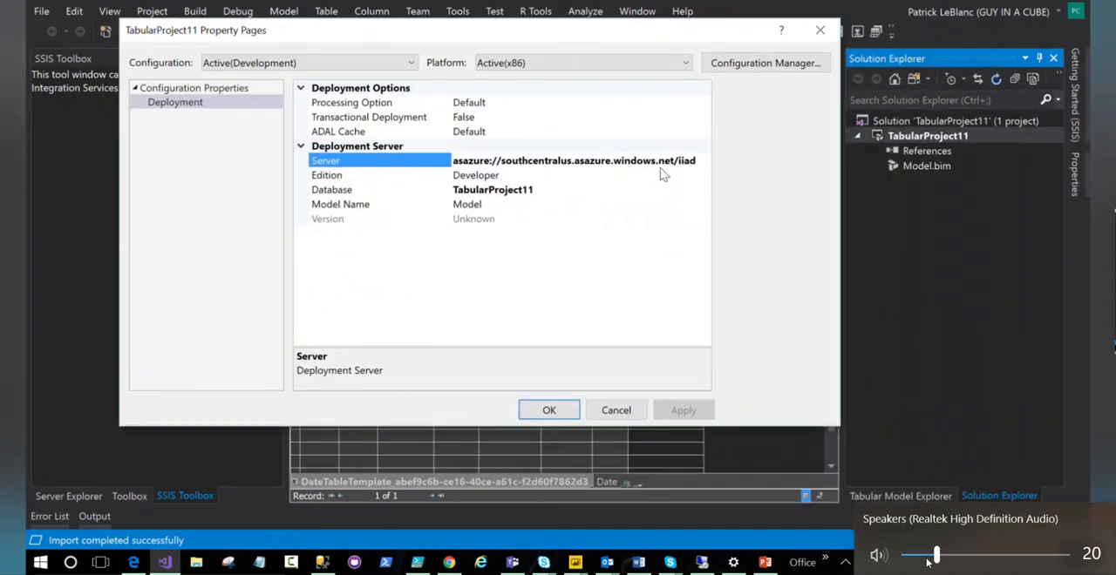
{"action": "left_click_drag", "start_coordinate": [703, 163], "coordinate": [339, 146]}
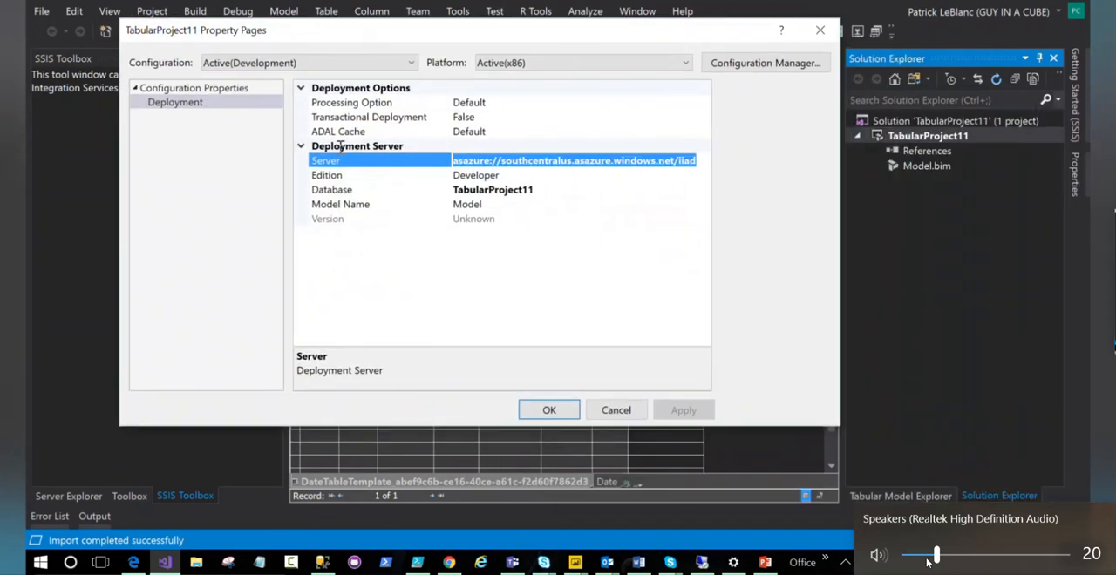
{"action": "type", "text": "asazure://westus.asazure.windows.net/giacdemoas"}
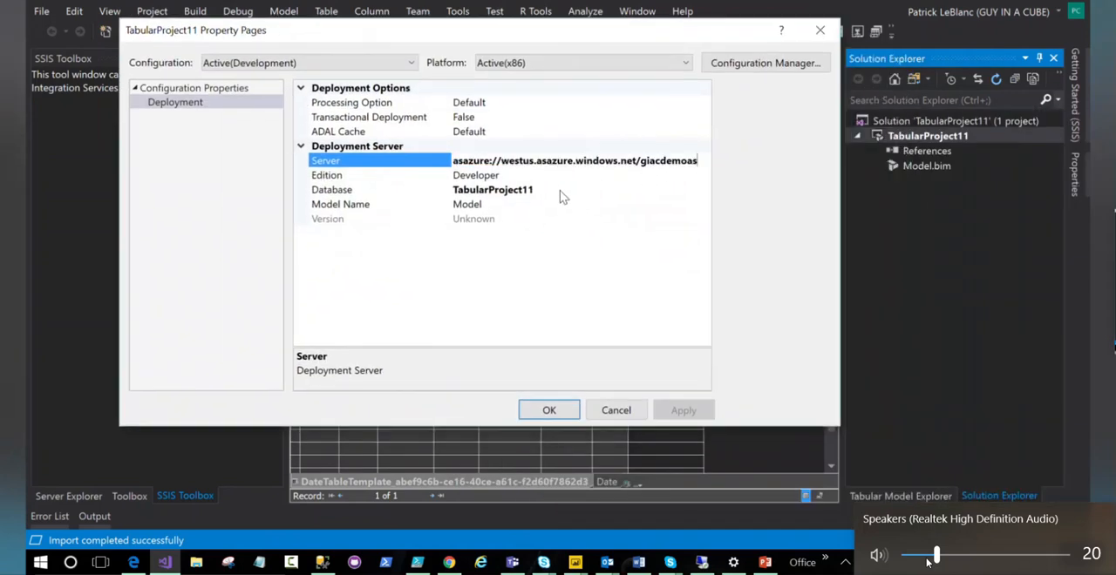
- Enter usersgroup as the deployment database name and cancel the project property changes
{"action": "left_click", "coordinate": [560, 190]}
{"action": "key", "text": "ctrl+a"}
{"action": "type", "text": "users"}
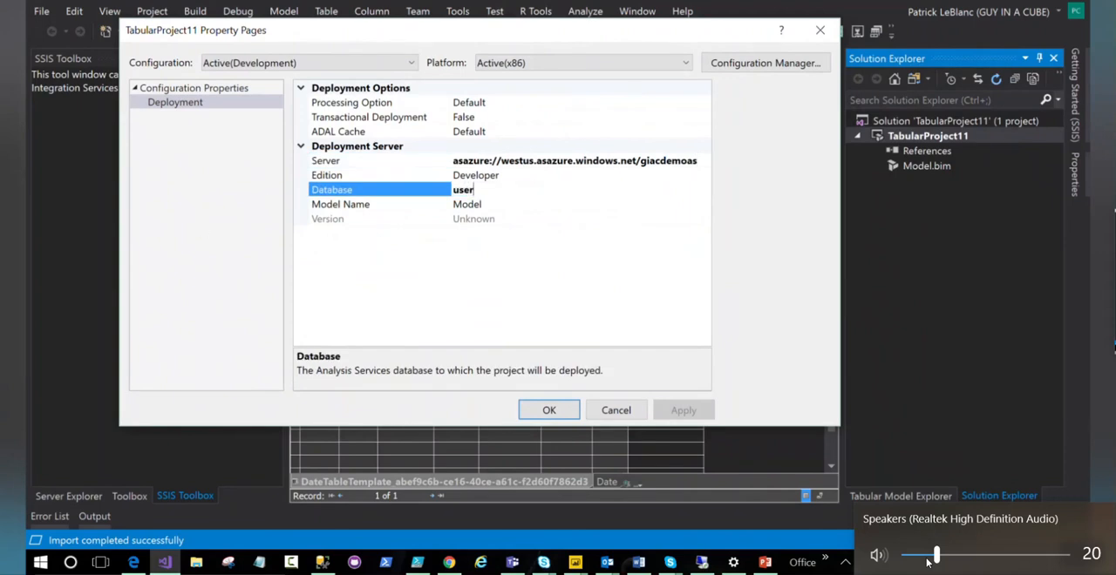
{"action": "type", "text": "group"}
{"action": "left_click", "coordinate": [616, 410]}
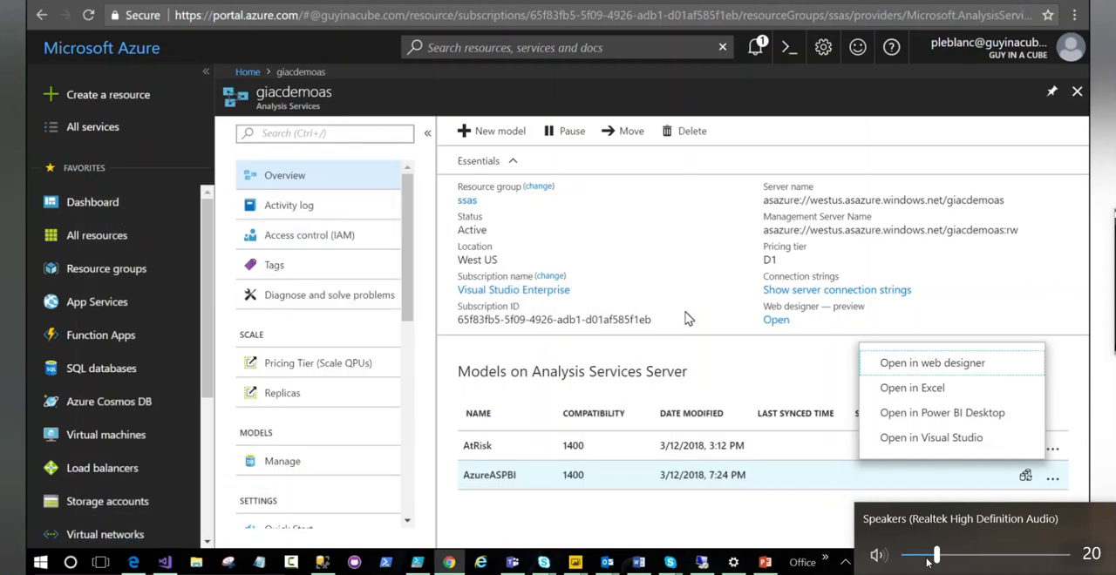
{"action": "left_click_drag", "start_coordinate": [410, 307], "coordinate": [410, 446]}
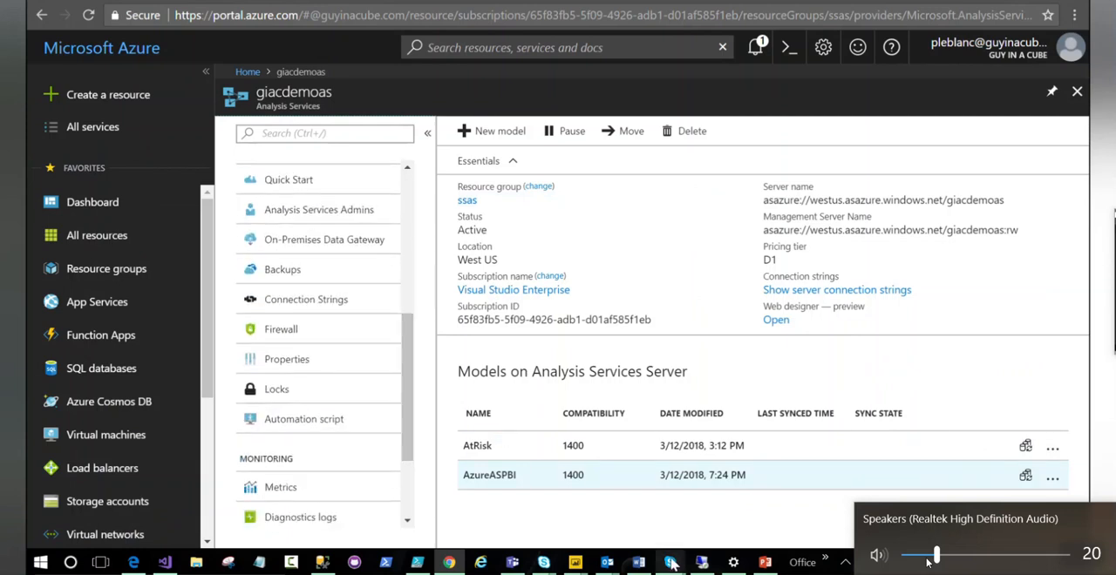
{"action": "mouse_move", "coordinate": [671, 564]}
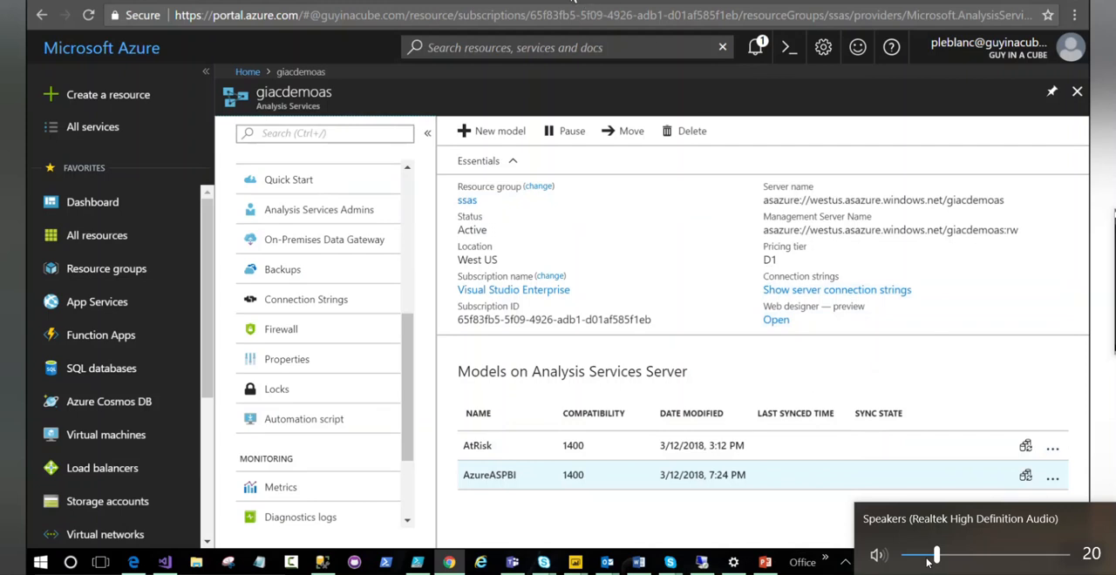
- Open a new incognito browser window and go to the blog author's personal .com website
{"action": "key", "text": "ctrl+shift+n"}
{"action": "type", "text": "patrickelbl"}
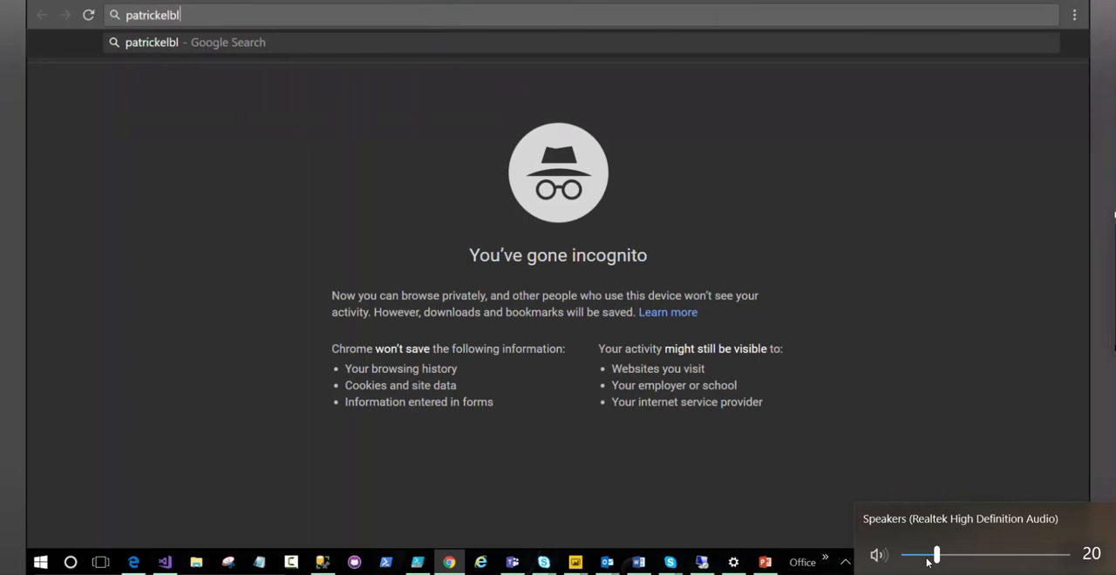
{"action": "key", "text": "BackSpace"}
{"action": "key", "text": "BackSpace"}
{"action": "key", "text": "BackSpace"}
{"action": "key", "text": "BackSpace"}
{"action": "type", "text": "dleblanc"}
{"action": "type", "text": ".cc"}
{"action": "key", "text": "BackSpace"}
{"action": "type", "text": "om"}
{"action": "key", "text": "Return"}
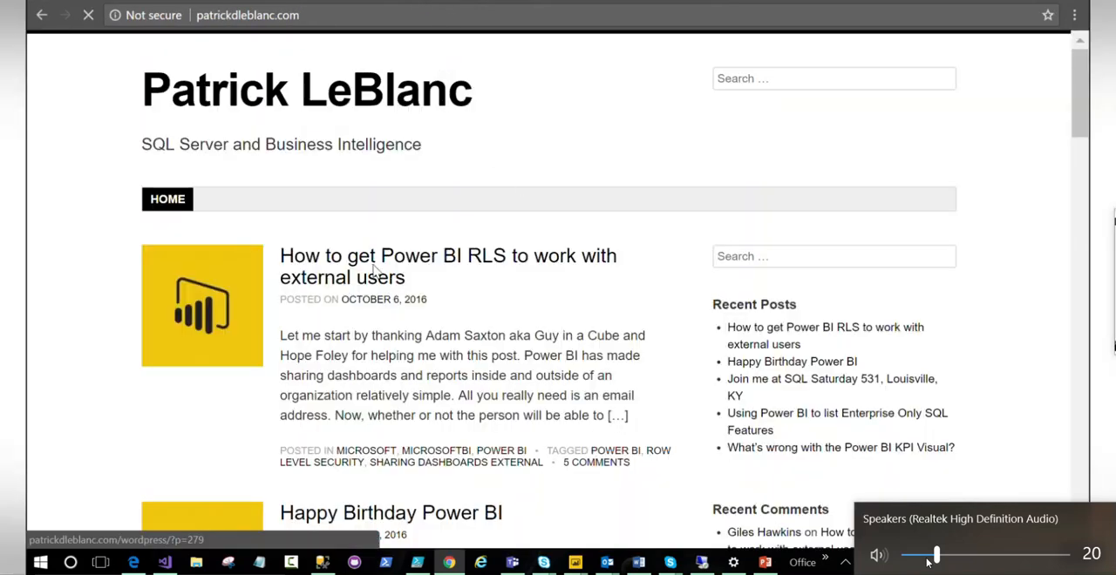
- Read through the blog post "How to get Power BI RLS to work with external users" to its sharing diagram
{"action": "left_click", "coordinate": [375, 272]}
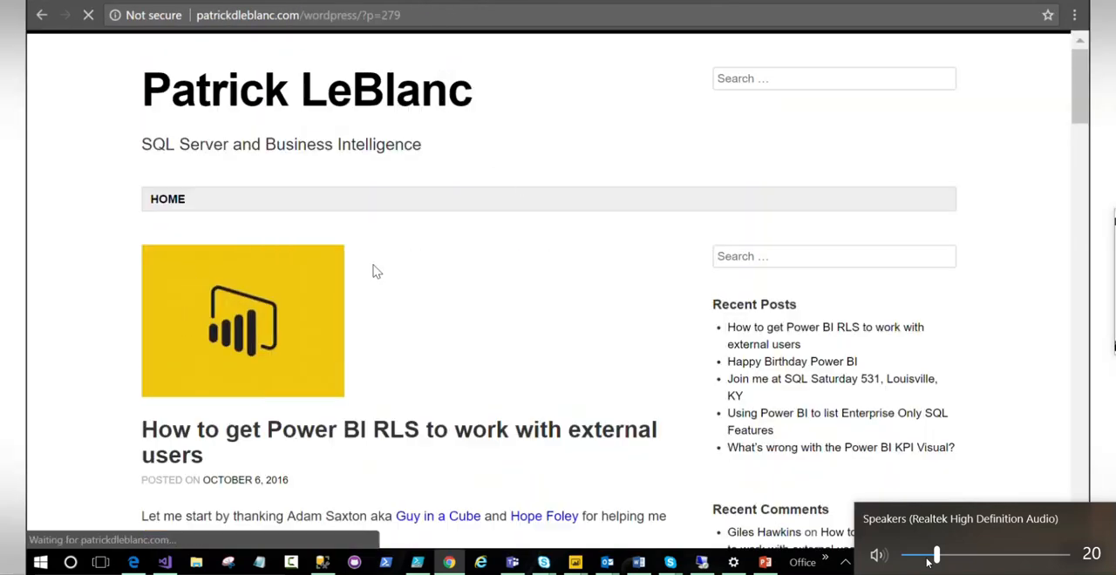
{"action": "scroll", "coordinate": [422, 290], "scroll_direction": "down", "scroll_amount": 1}
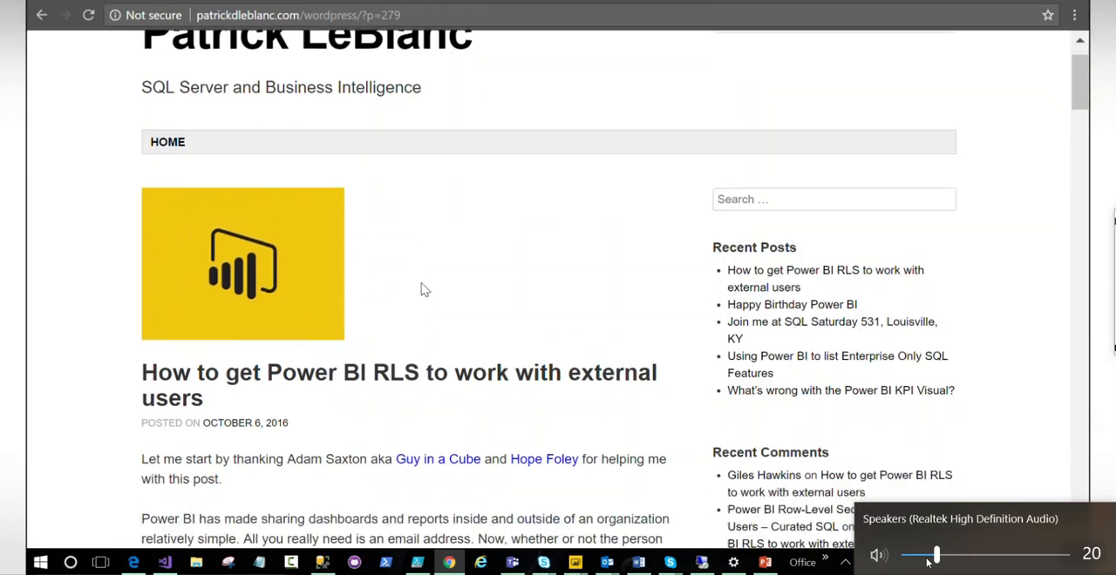
{"action": "scroll", "coordinate": [423, 289], "scroll_direction": "down", "scroll_amount": 7}
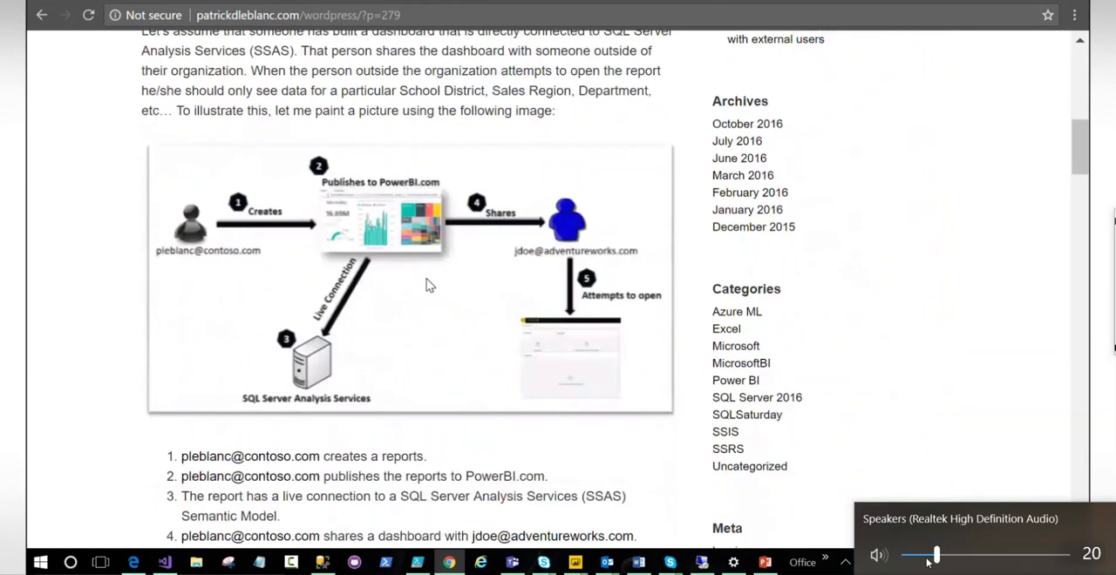